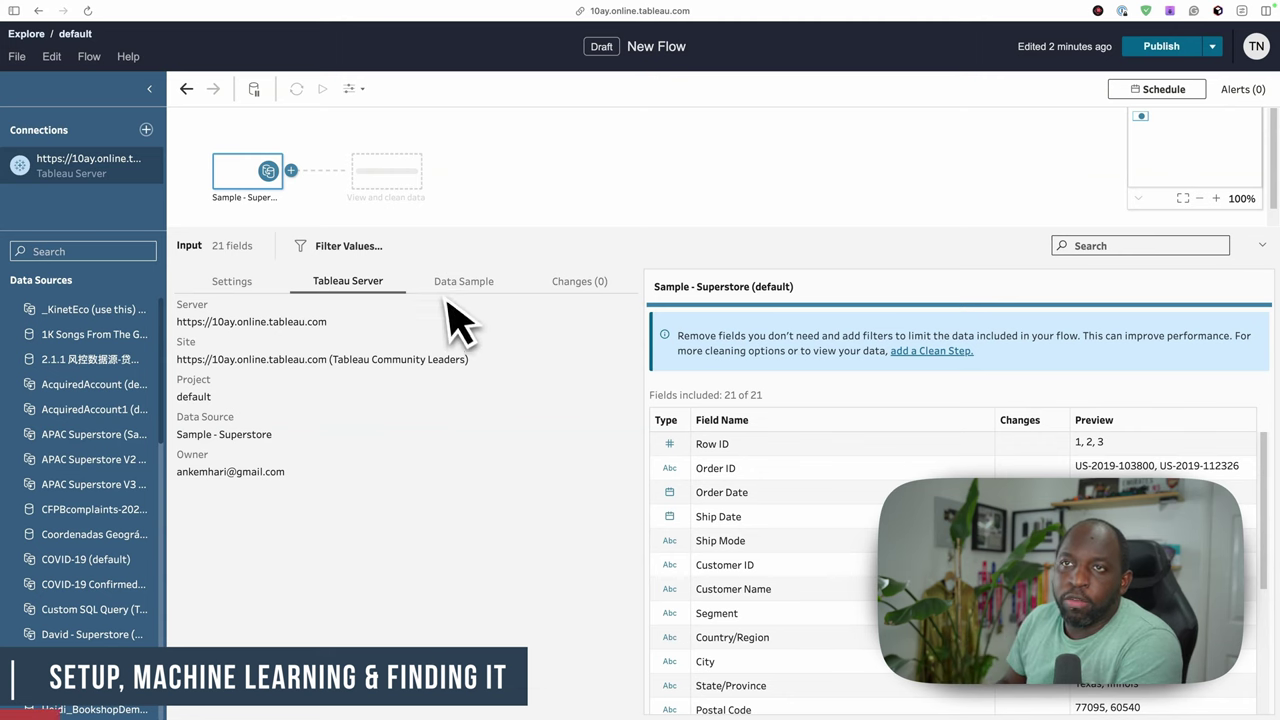
Step: Select the Clean 1 step to profile its 21 Superstore fields, and collapse the Connections pane
left_click(396, 188)
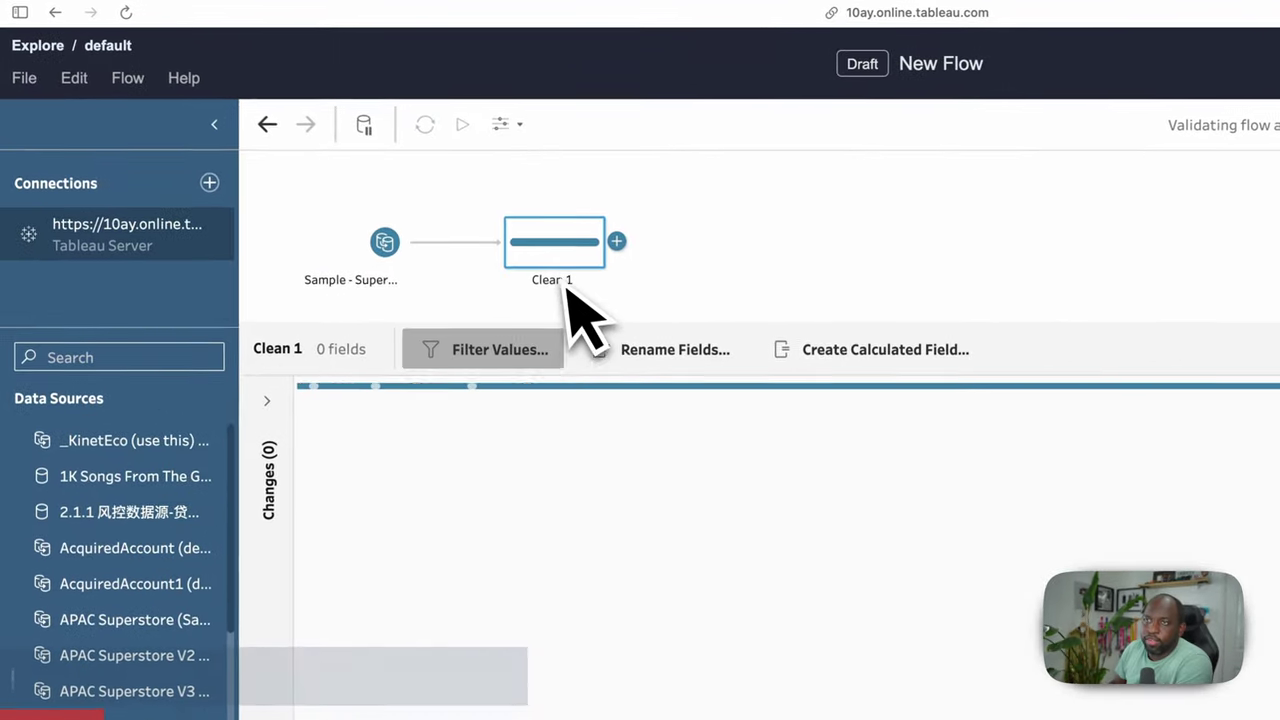
left_click(200, 117)
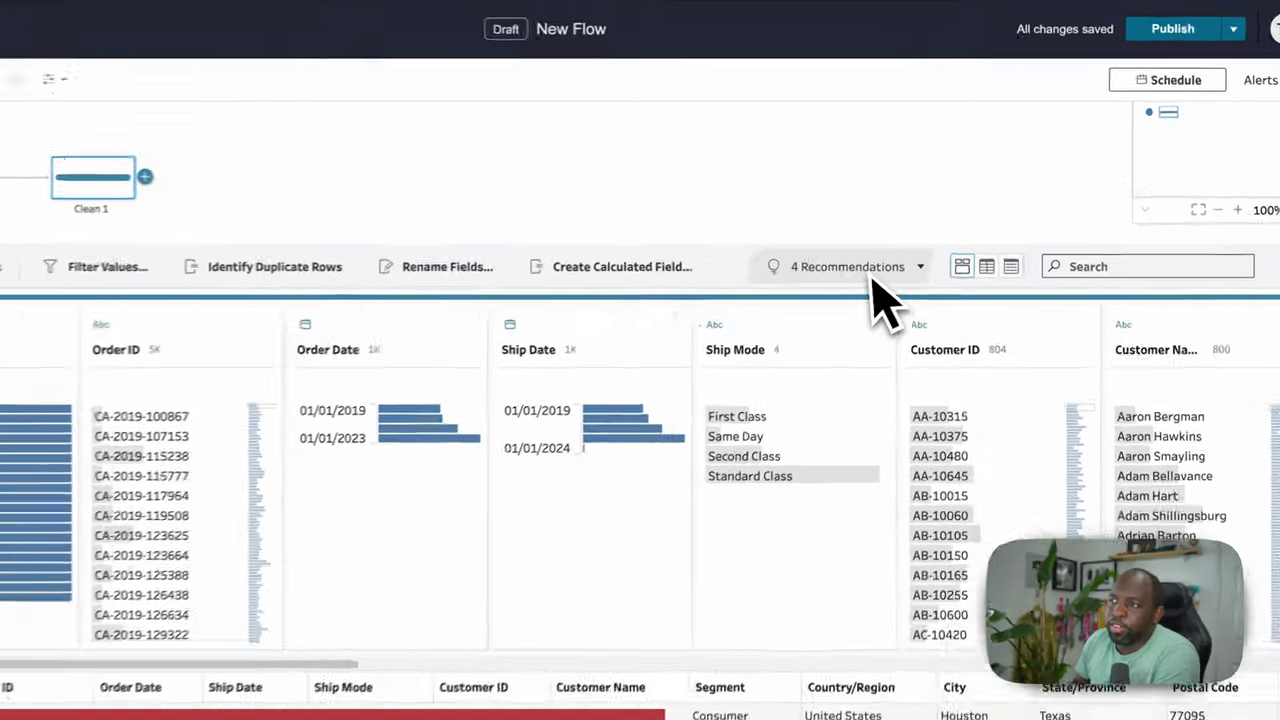
Step: Apply the recommendation that changes the City field's data role to City
left_click(873, 281)
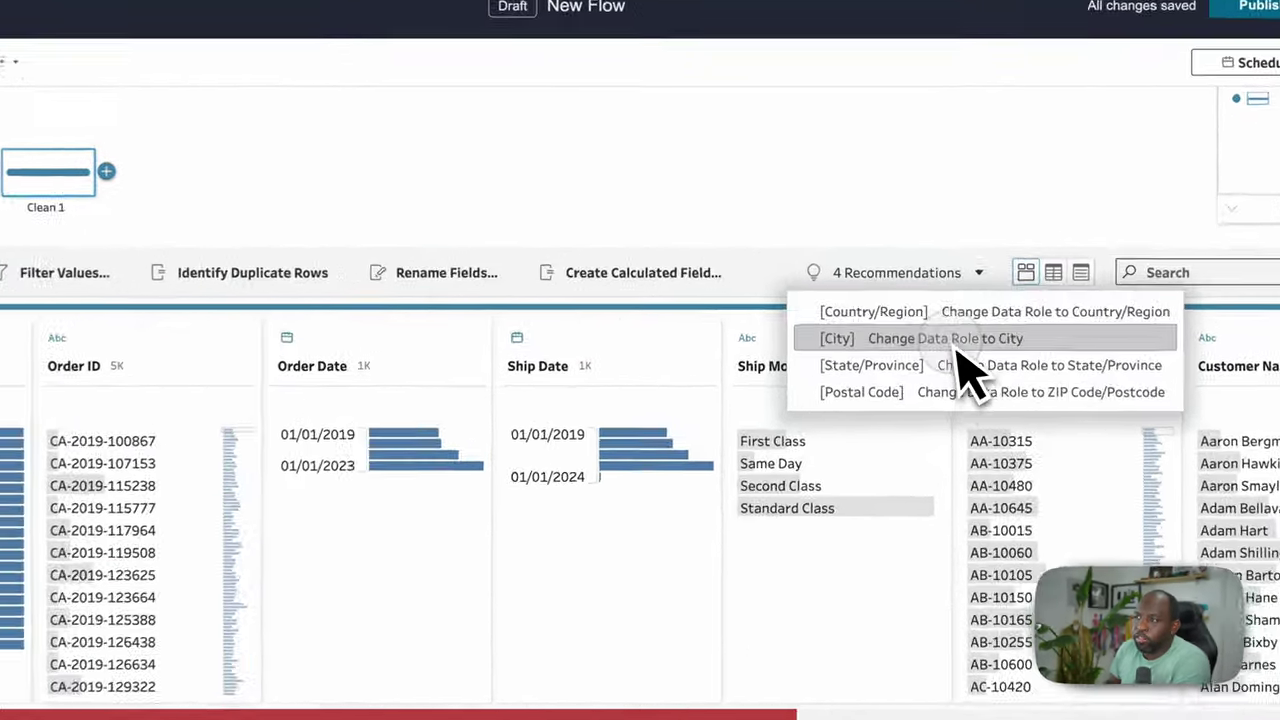
left_click(925, 295)
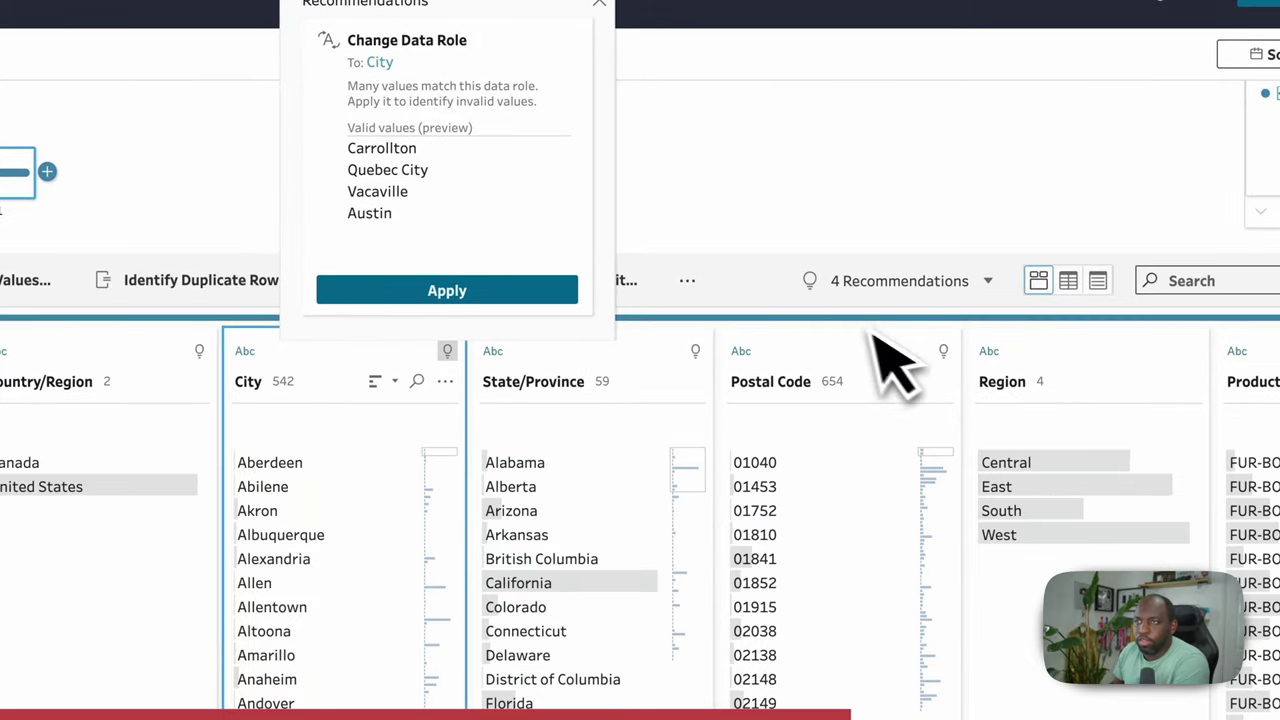
left_click(462, 292)
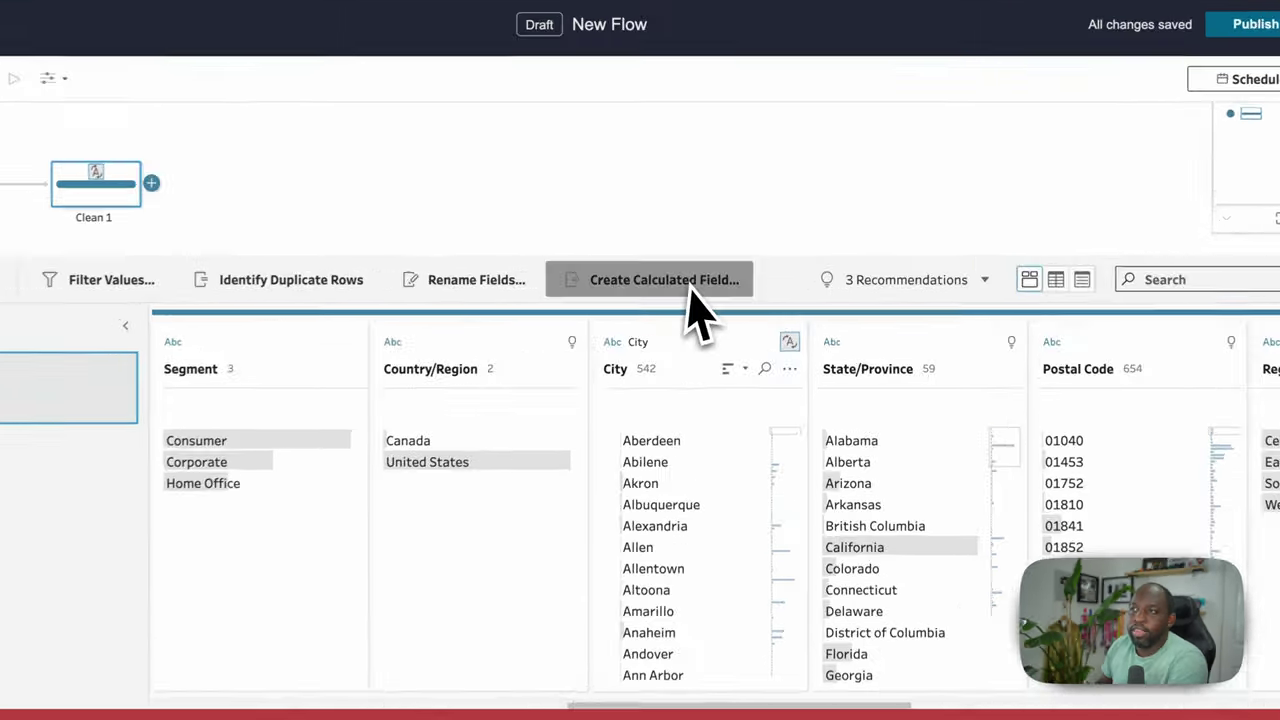
Step: Create a new calculated field, Calculation1, in the Clean 1 step with Einstein available
left_click(705, 246)
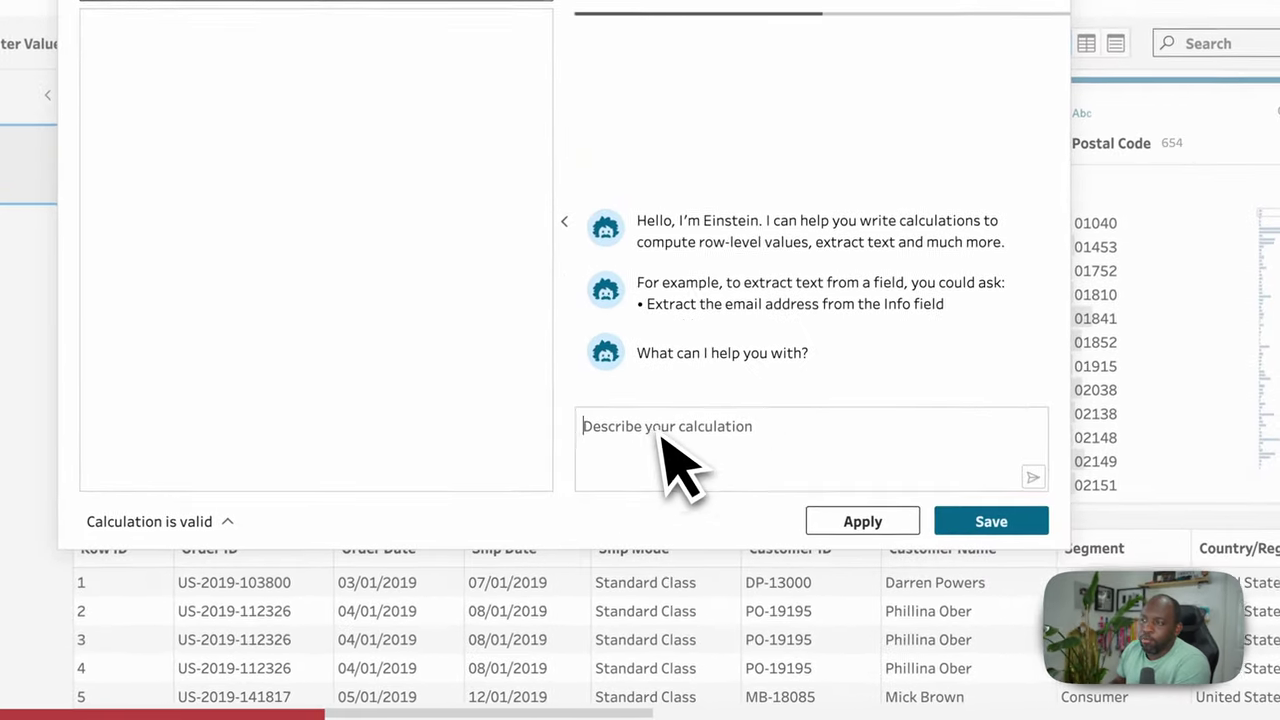
Step: Ask Einstein to split the order field, keeping its first 2 letters and last 6 characters
left_click(700, 529)
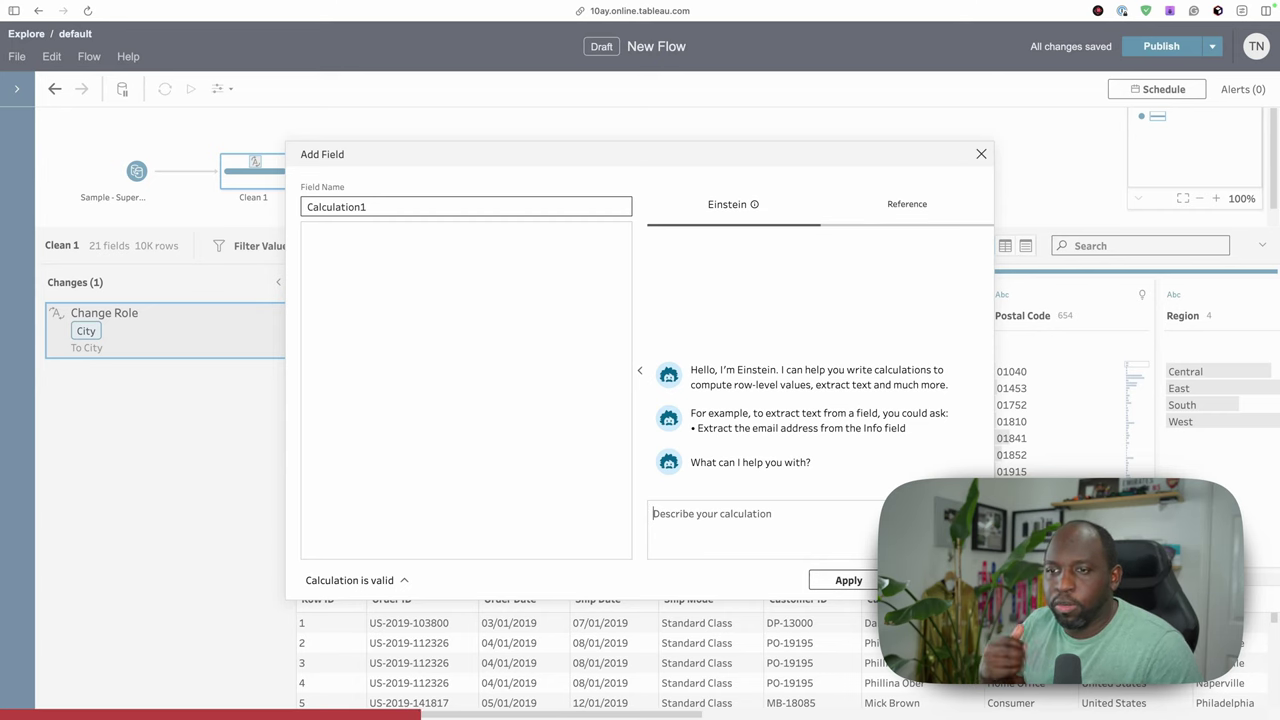
left_click(665, 525)
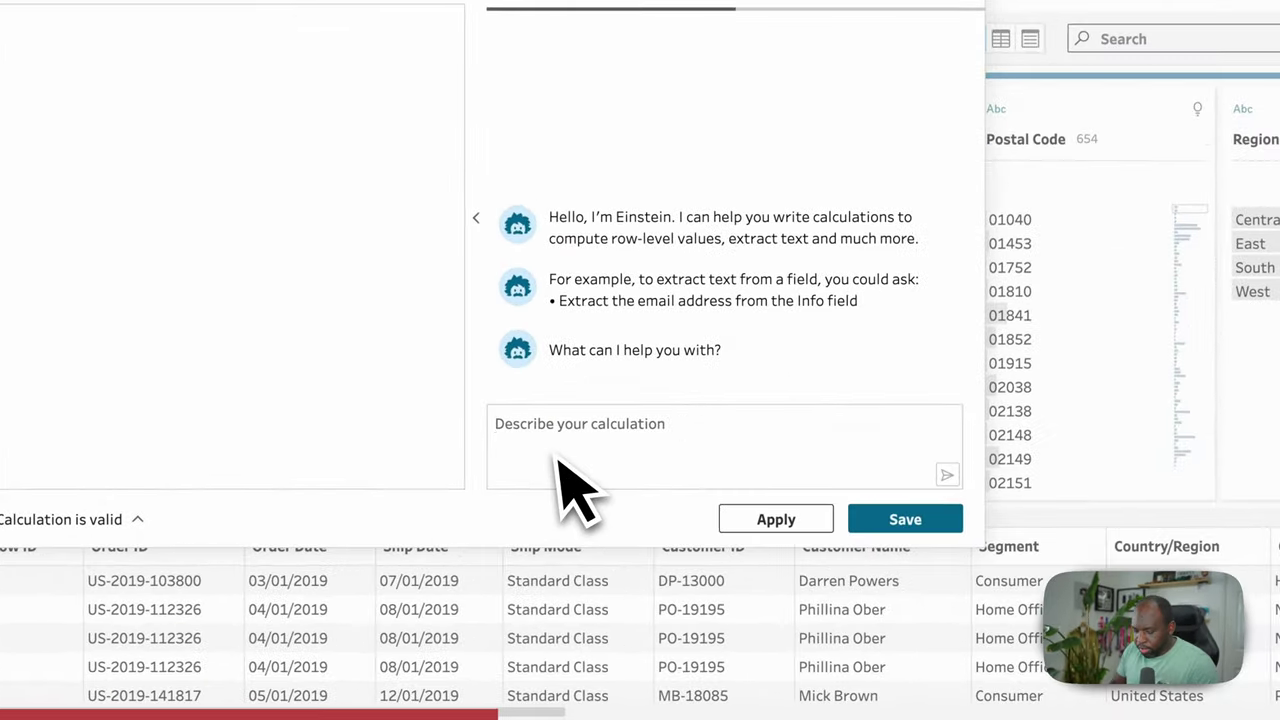
type("can you spl")
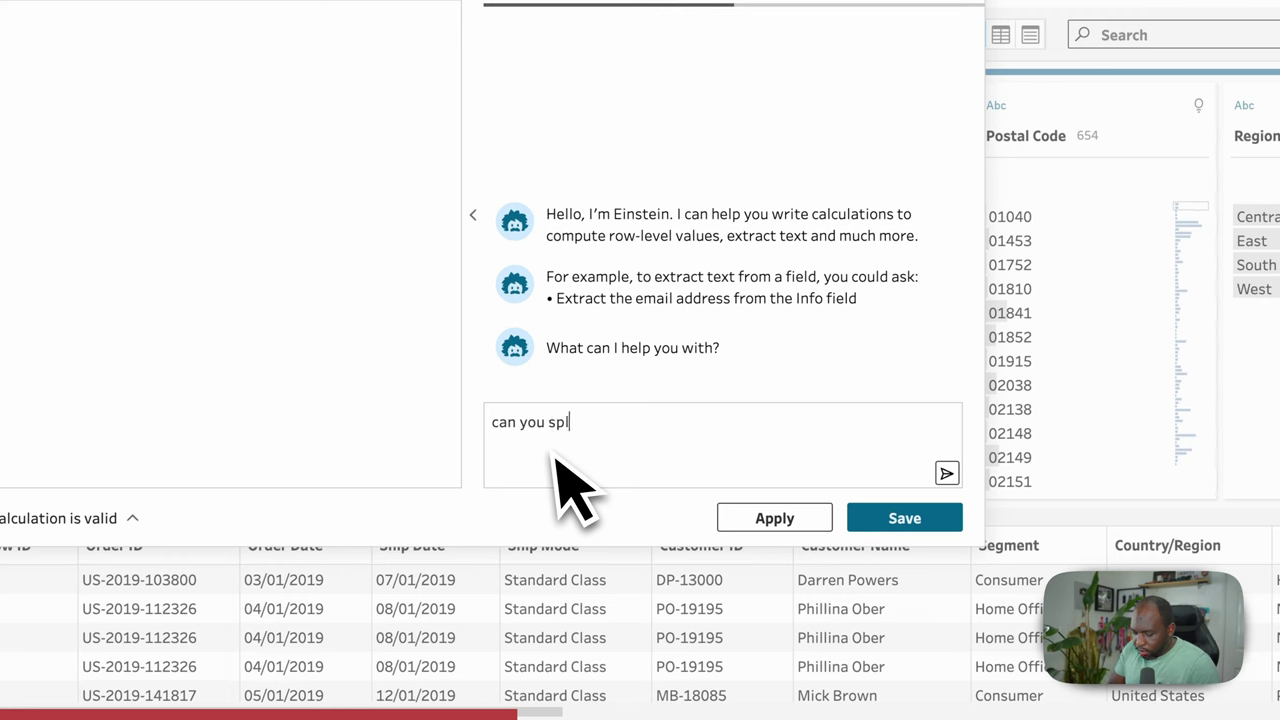
type("it out the or")
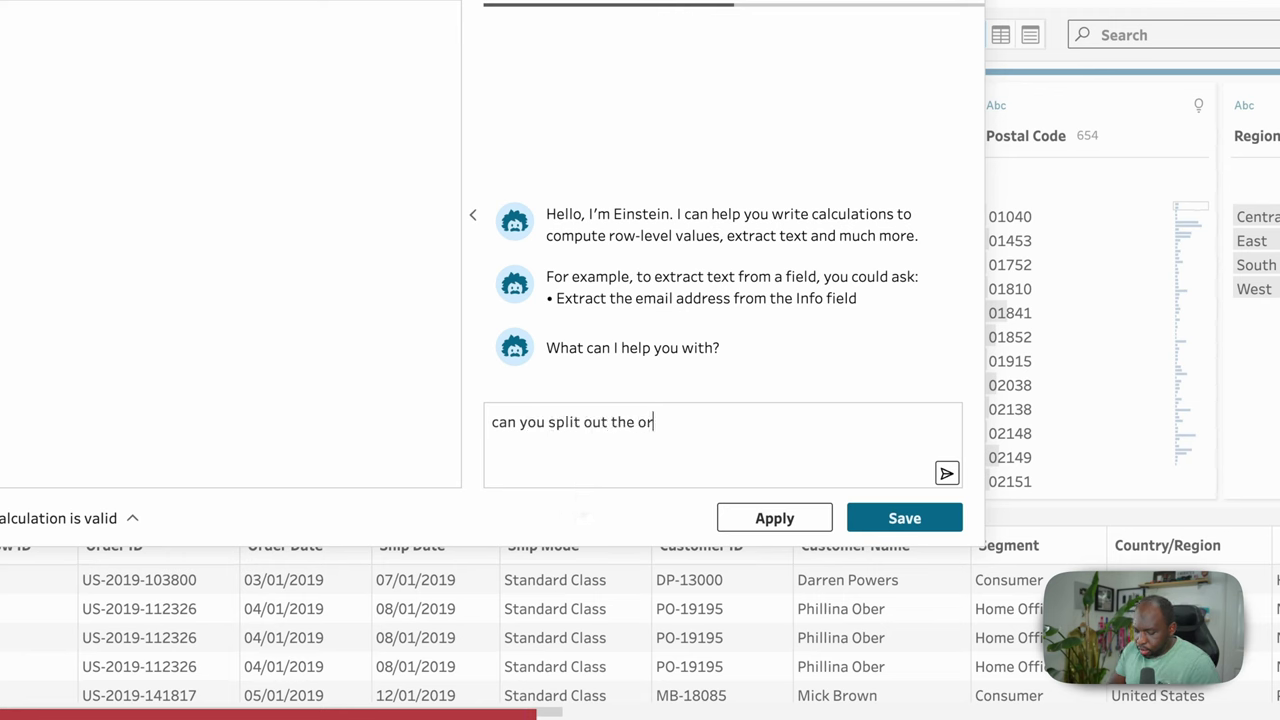
type("der field ")
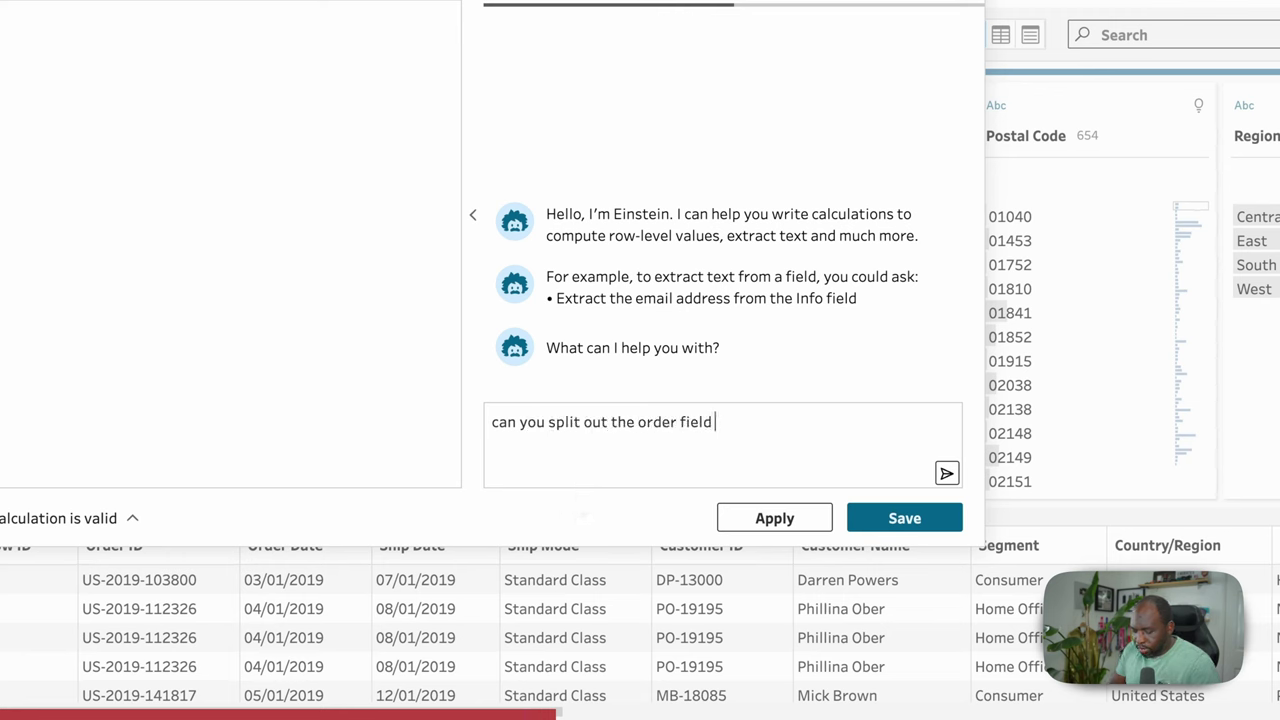
type("and just keep the first ")
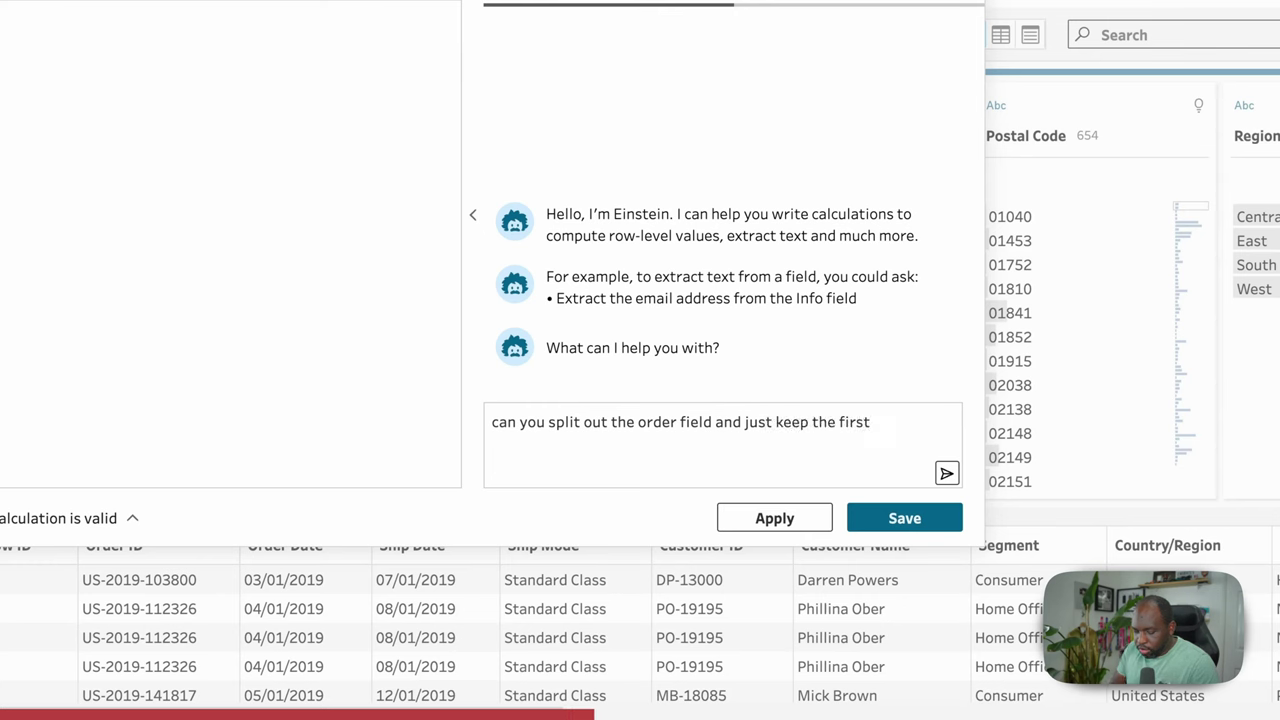
type("2 letters a")
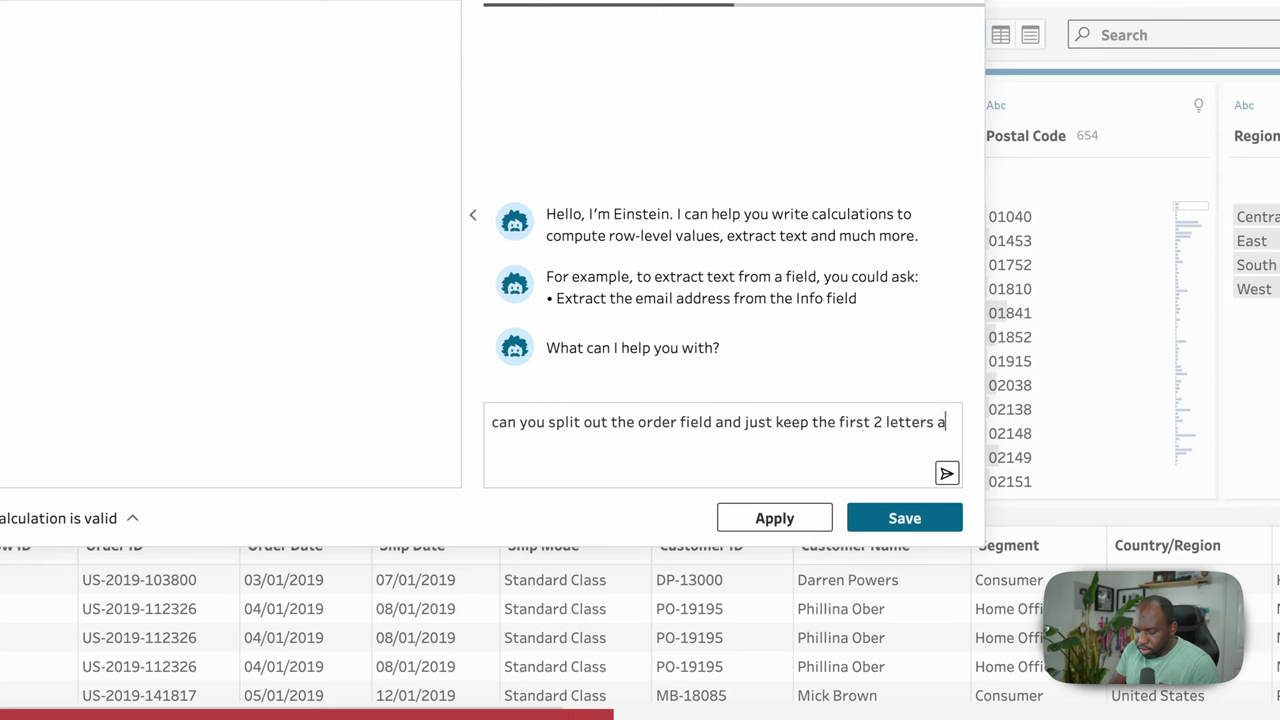
type("nd the the the last ")
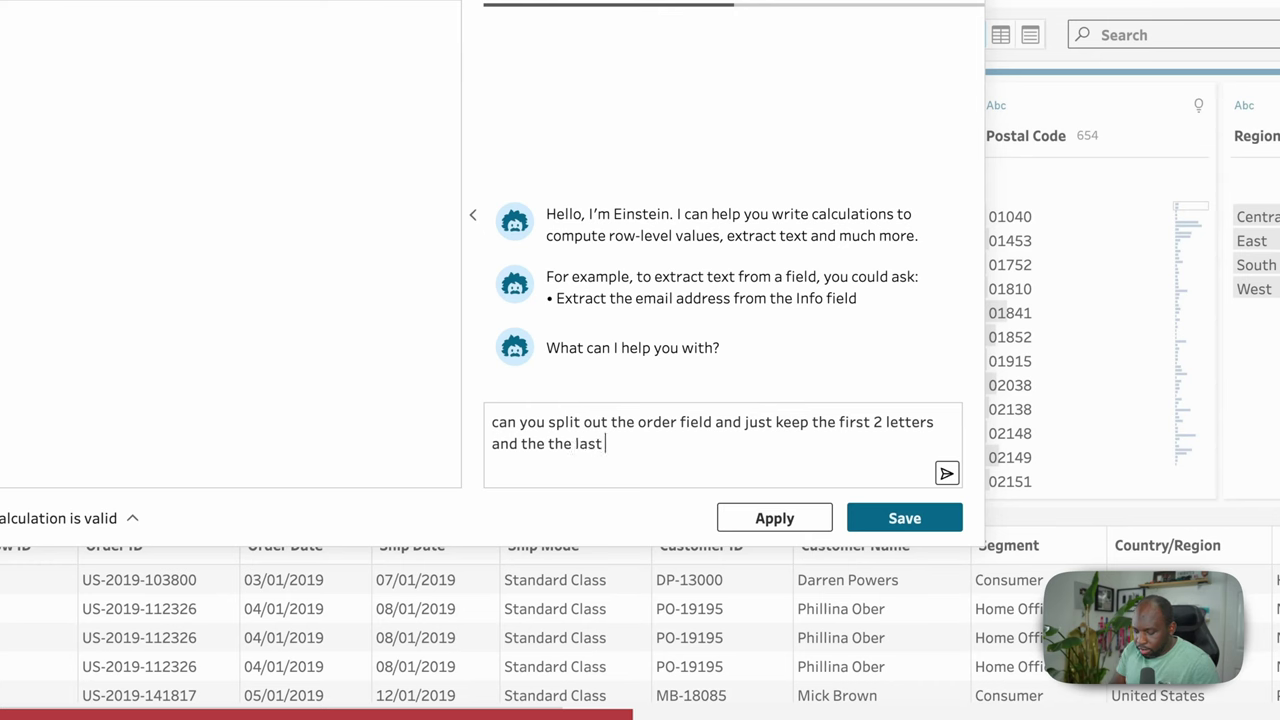
type("6 characters")
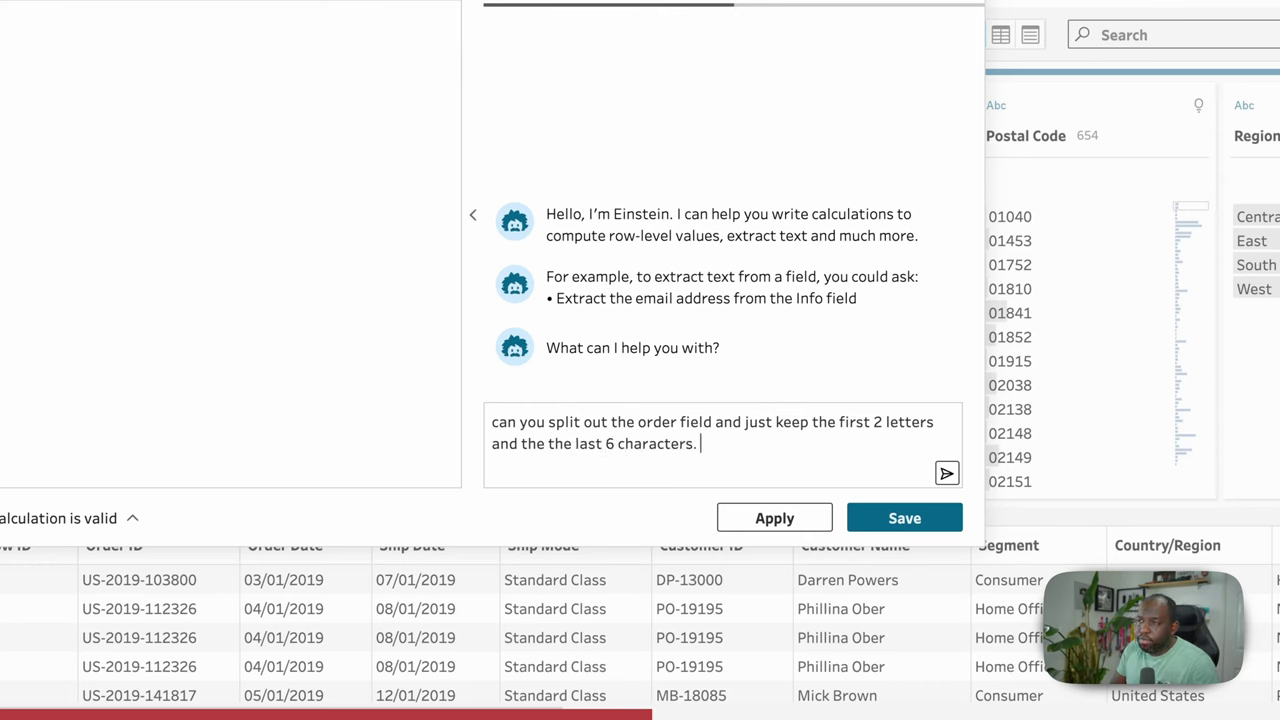
type(".")
key("BackSpace")
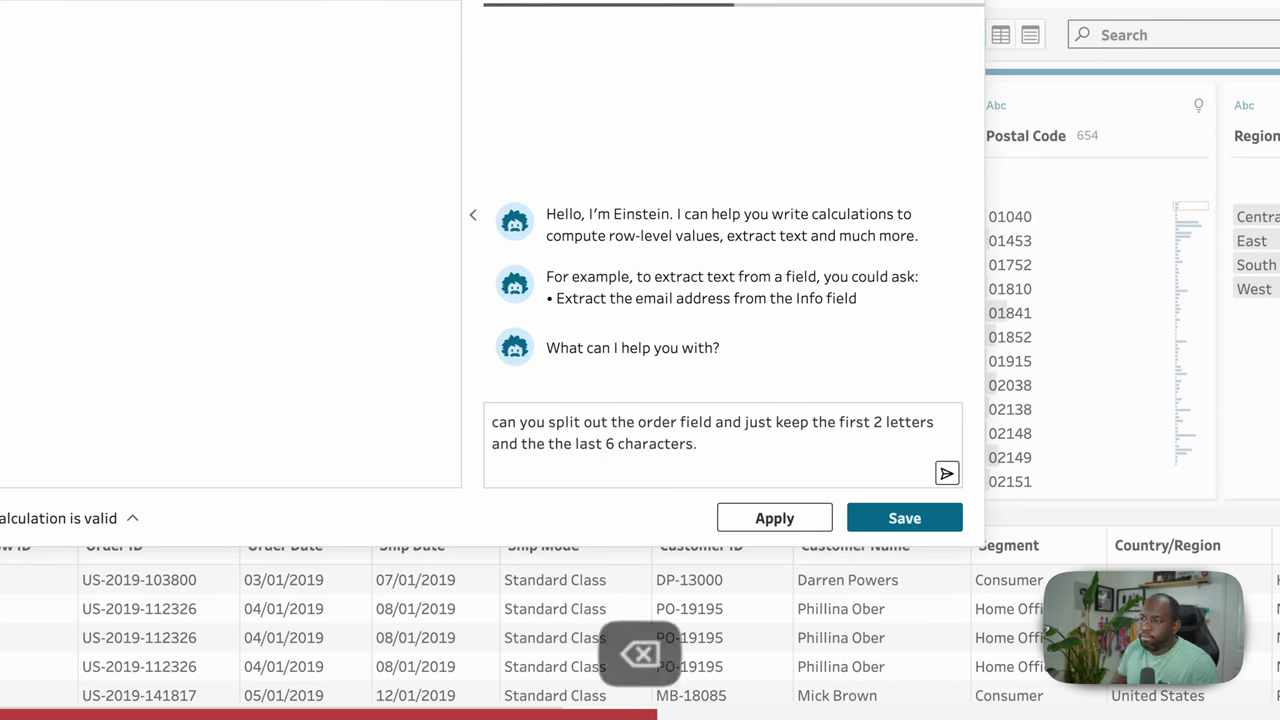
Step: Apply the still-empty Calculation1 field and send the order-field request to Einstein
left_click(764, 528)
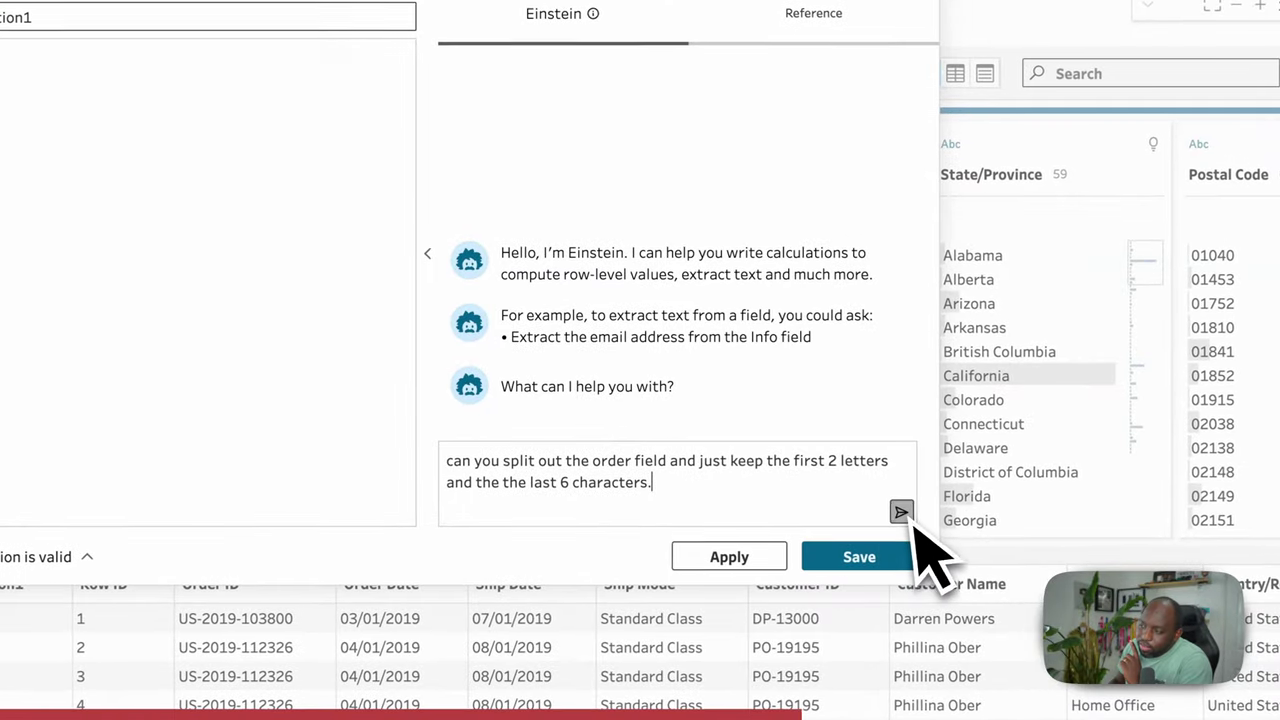
left_click(940, 534)
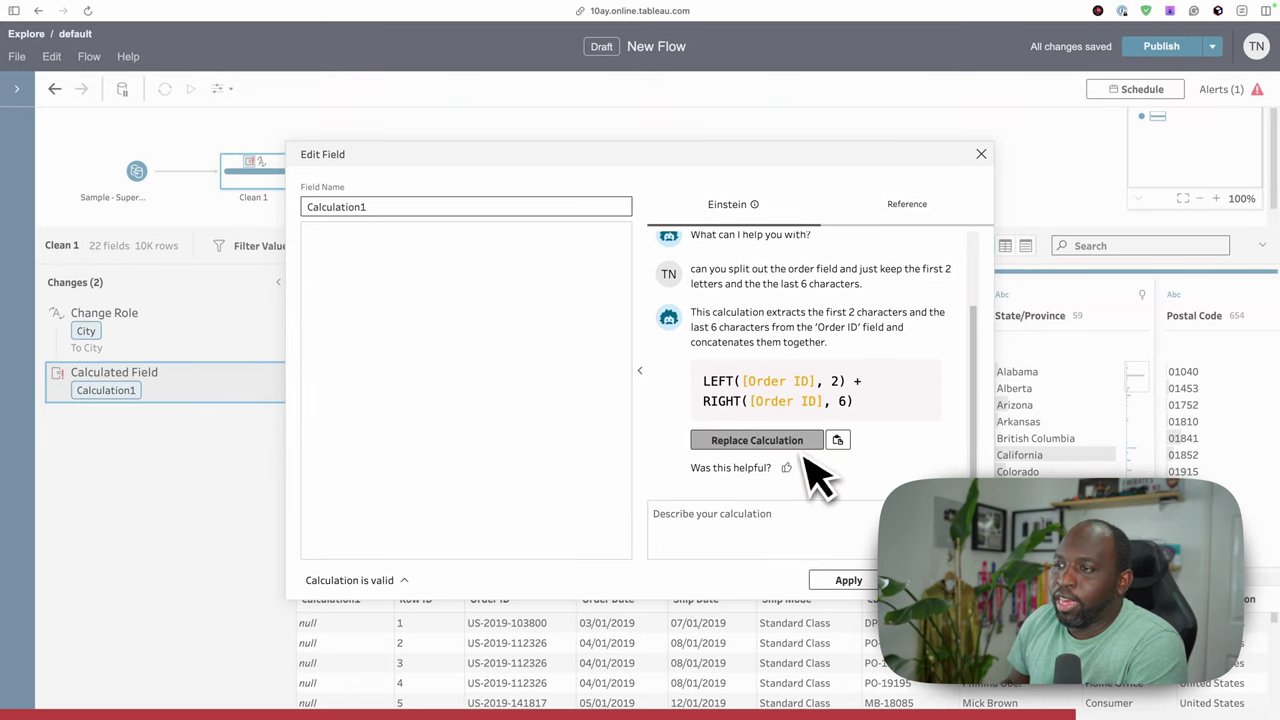
Step: Apply Einstein's LEFT([Order ID], 2) + RIGHT([Order ID], 6) formula to Calculation1, moving the editor aside
left_click(785, 445)
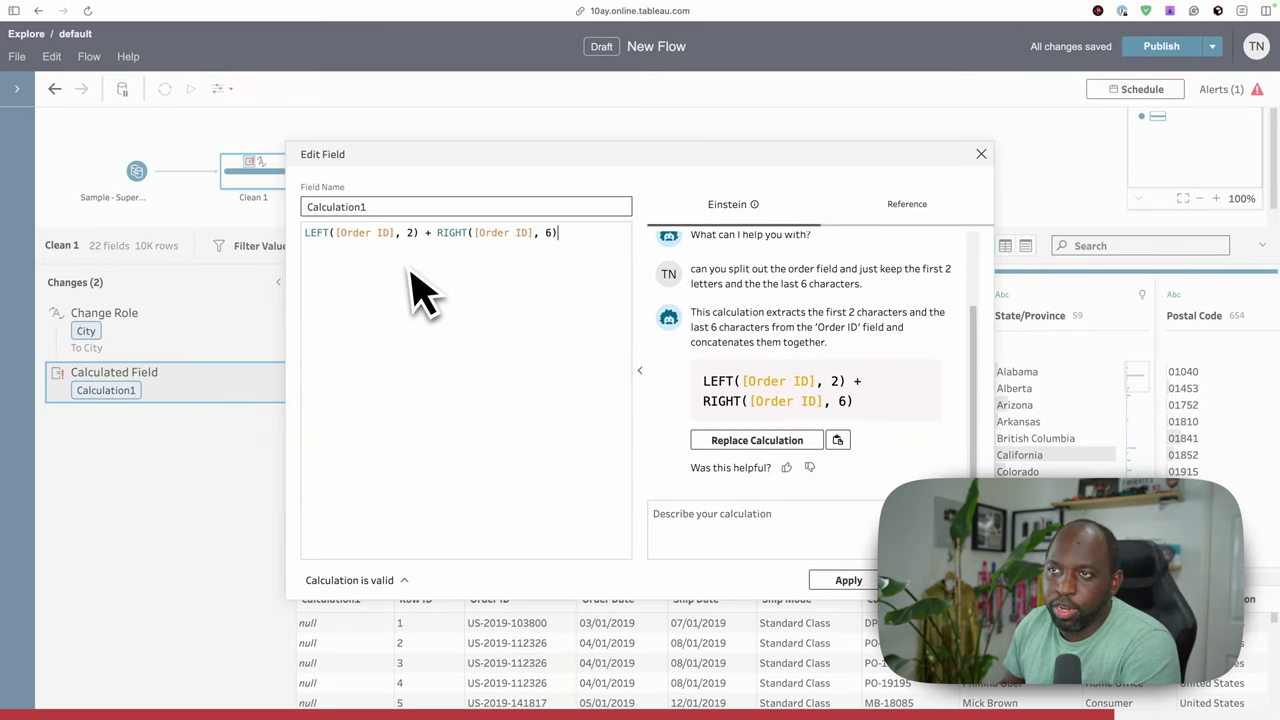
left_click(848, 582)
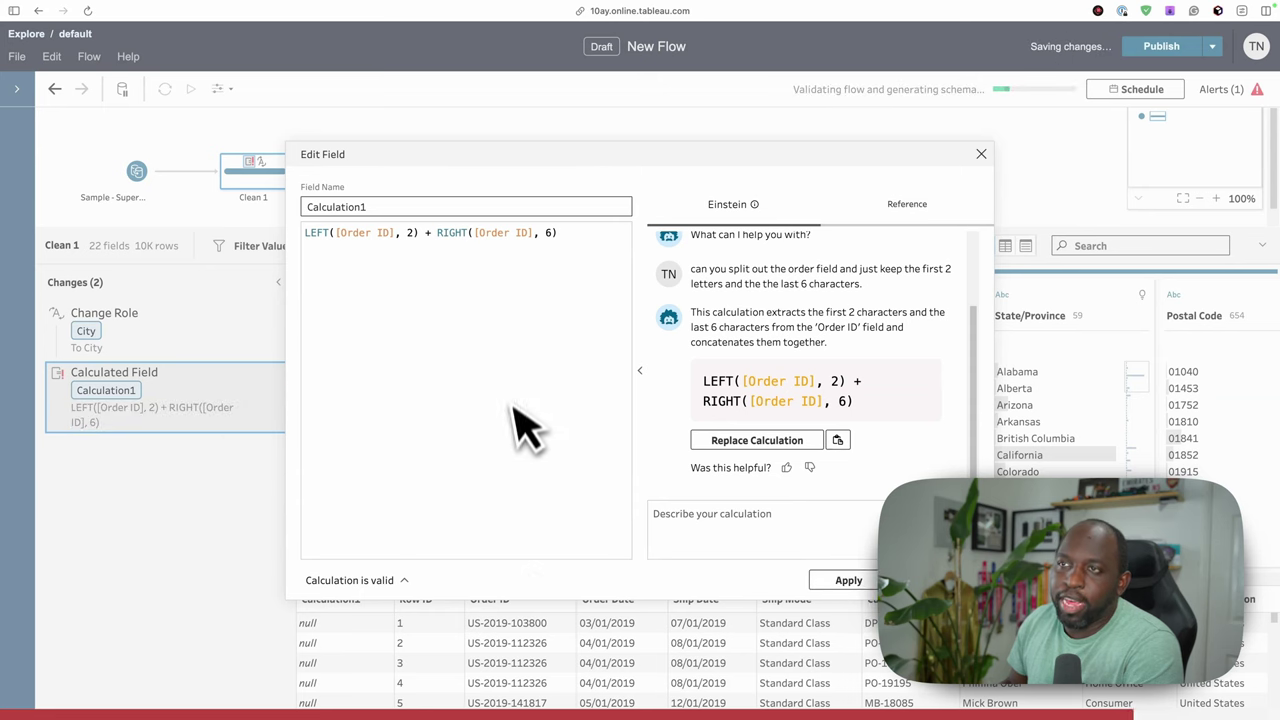
left_click_drag(555, 163, 751, 127)
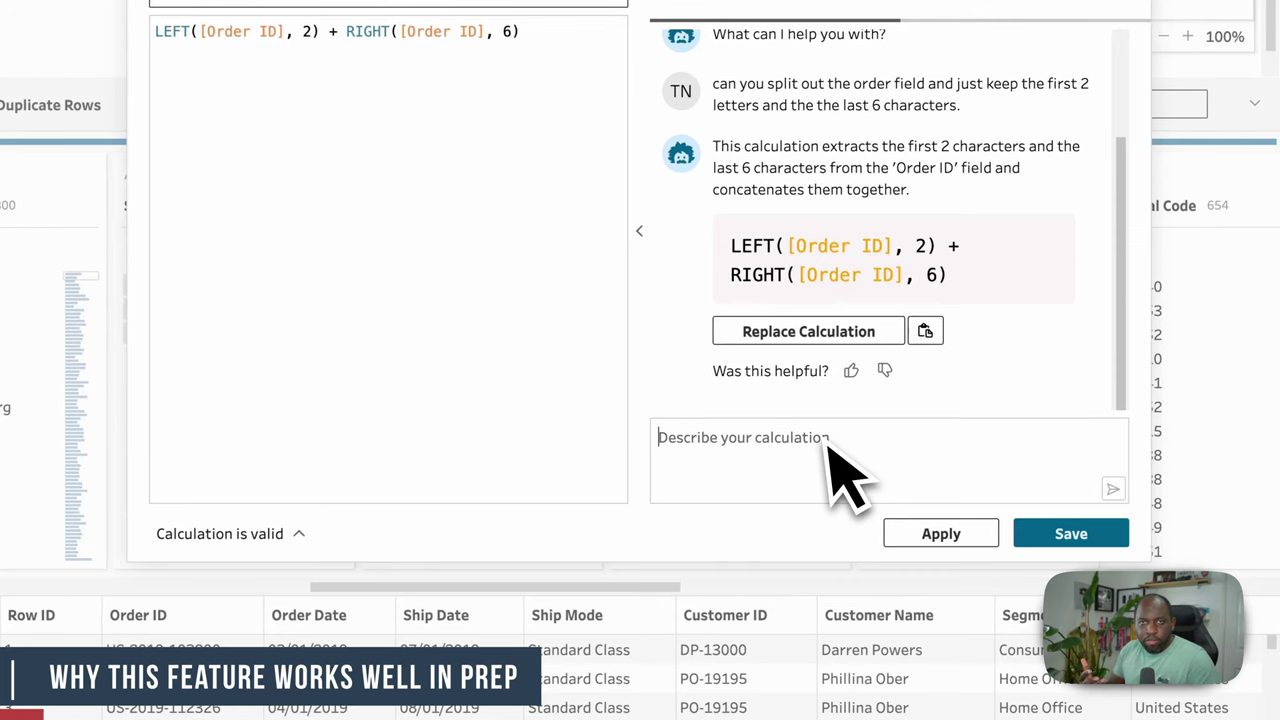
Step: Ask Einstein to add a hyphen in the middle and use LEFT([Order ID], 2) + '-' + RIGHT([Order ID], 6)
type("cna you add a hyphen")
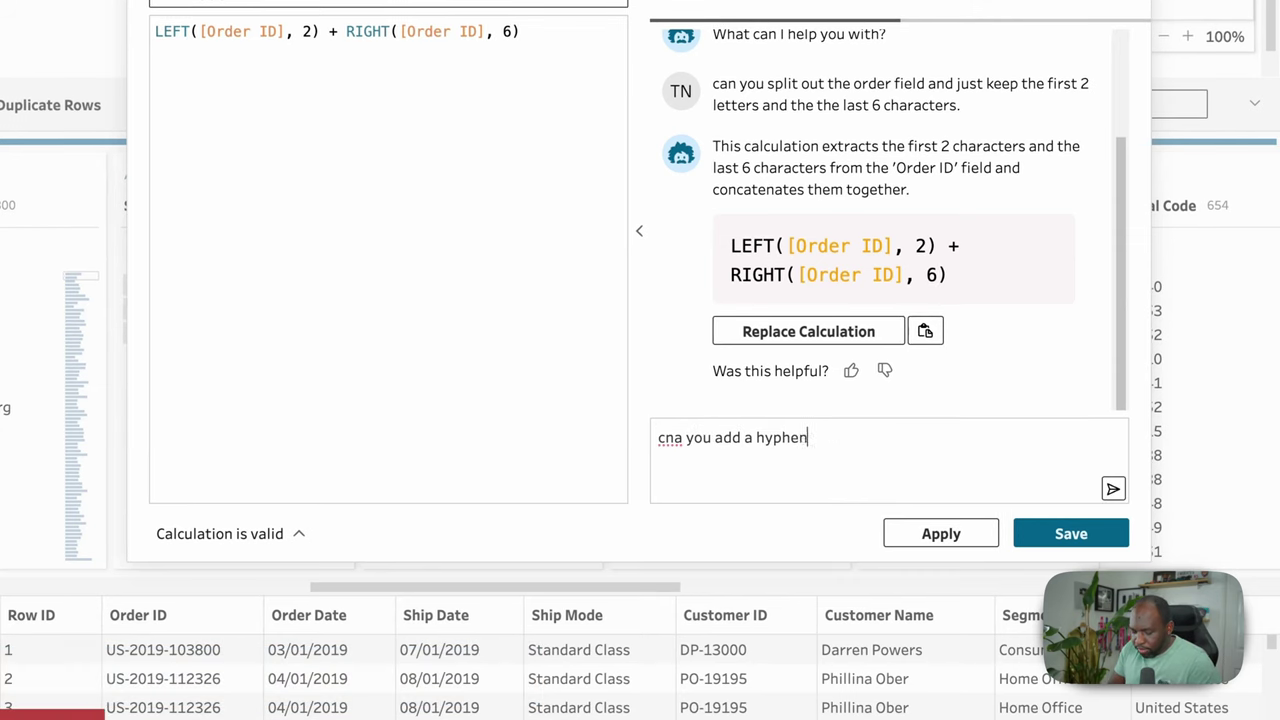
type(" in  the middle")
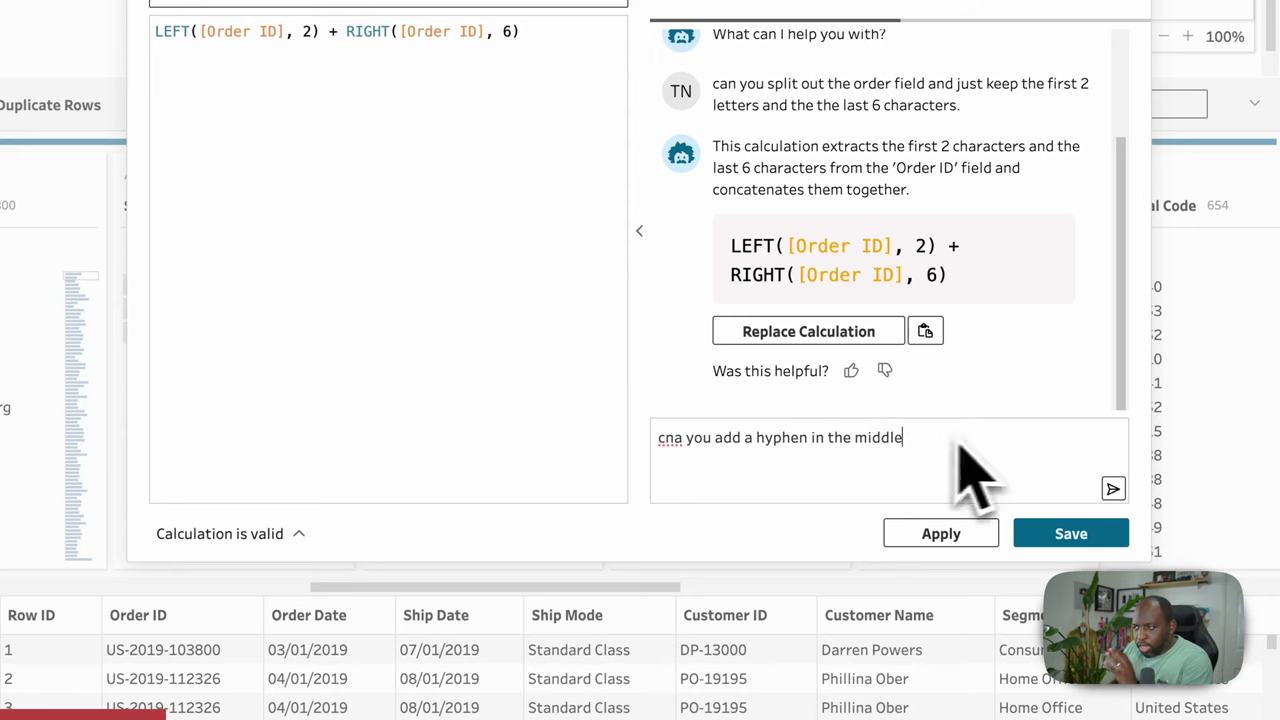
left_click(1112, 488)
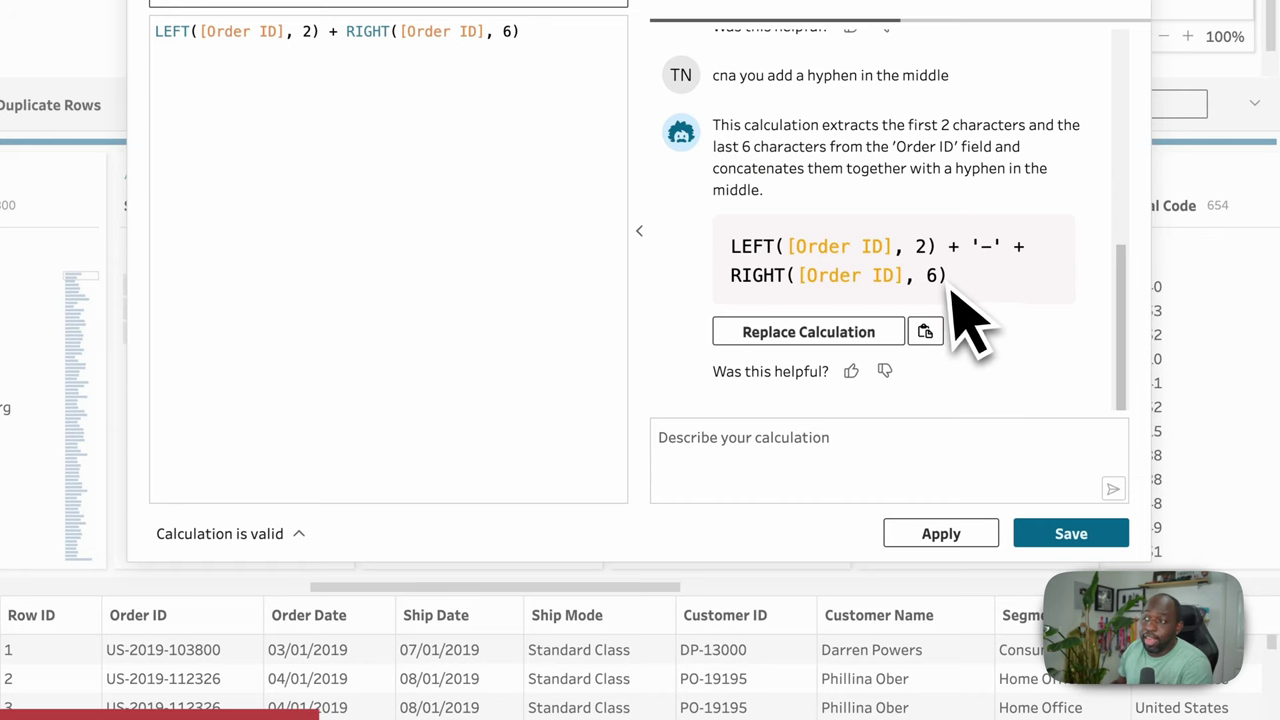
left_click(834, 335)
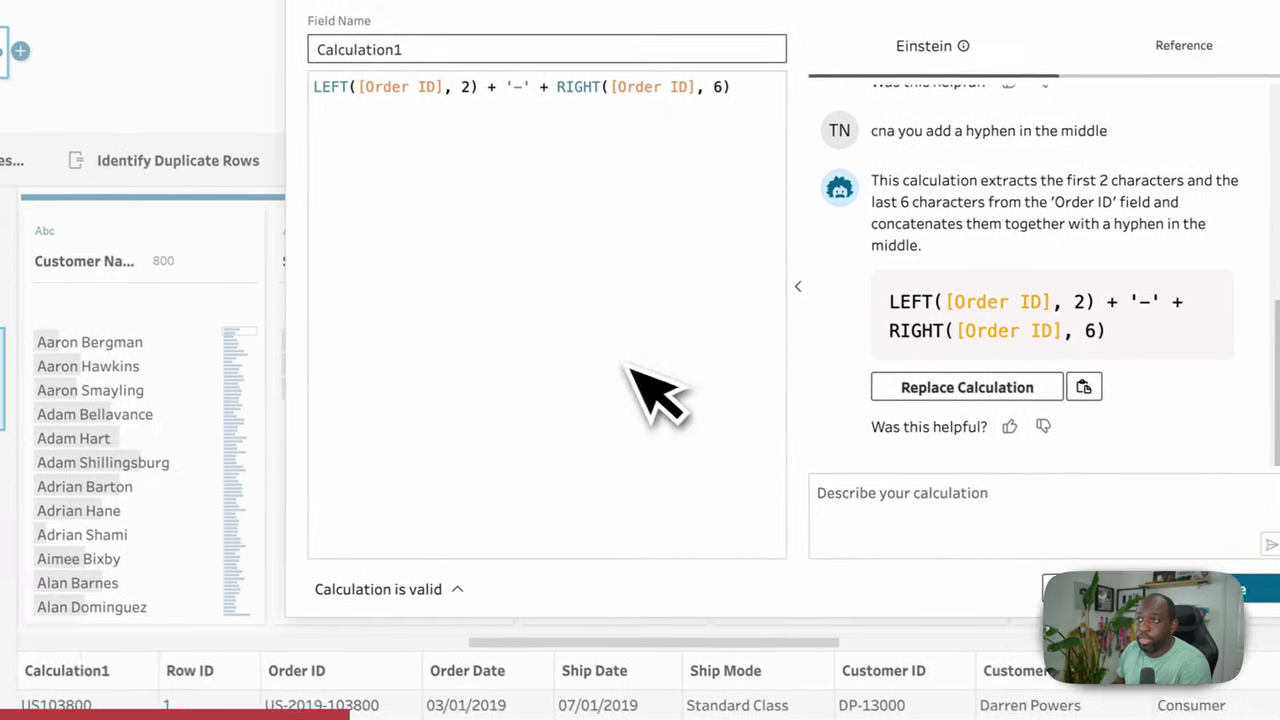
Step: Apply the hyphenated formula so Calculation1 shows values like US-103800 and US-112326
left_click(1144, 608)
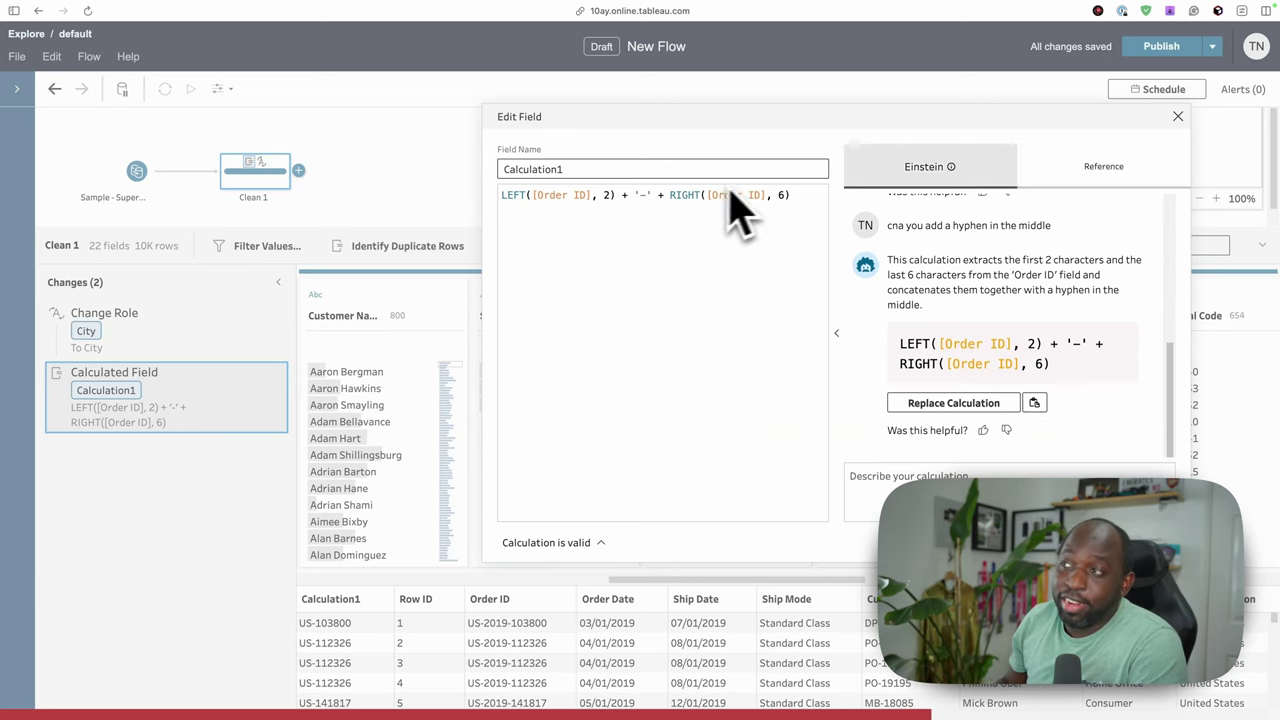
left_click(1080, 168)
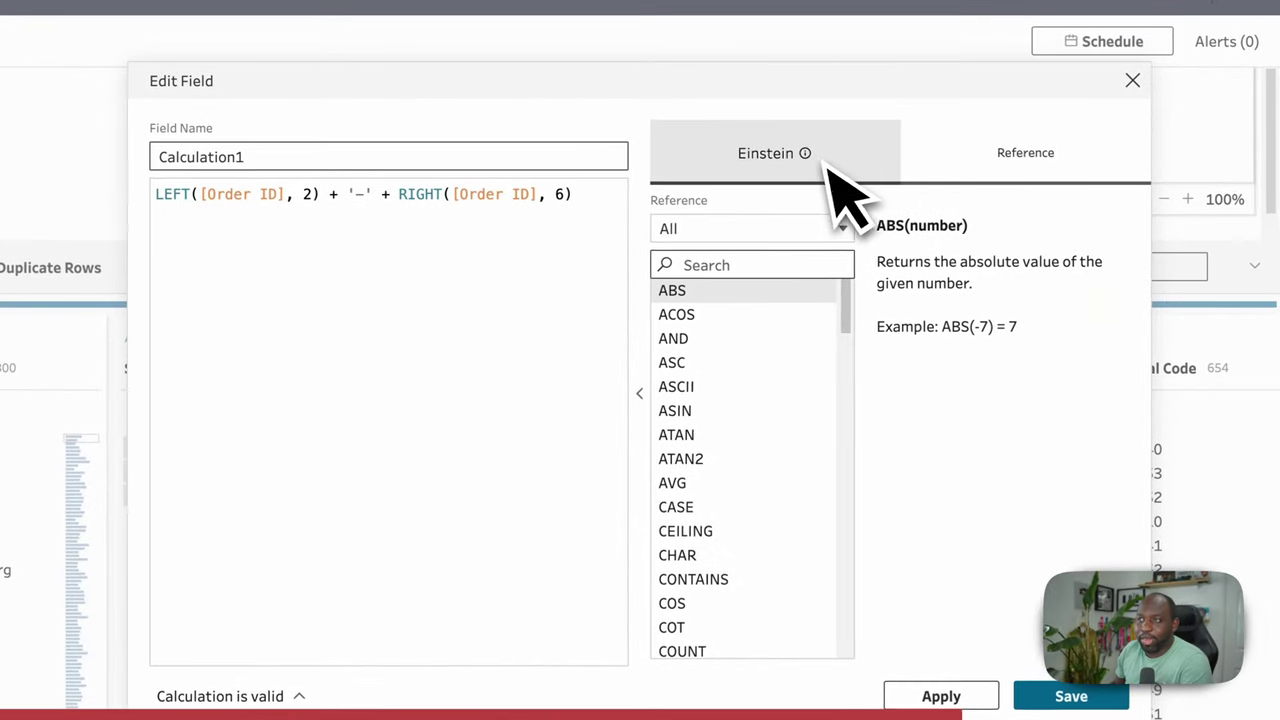
left_click(845, 165)
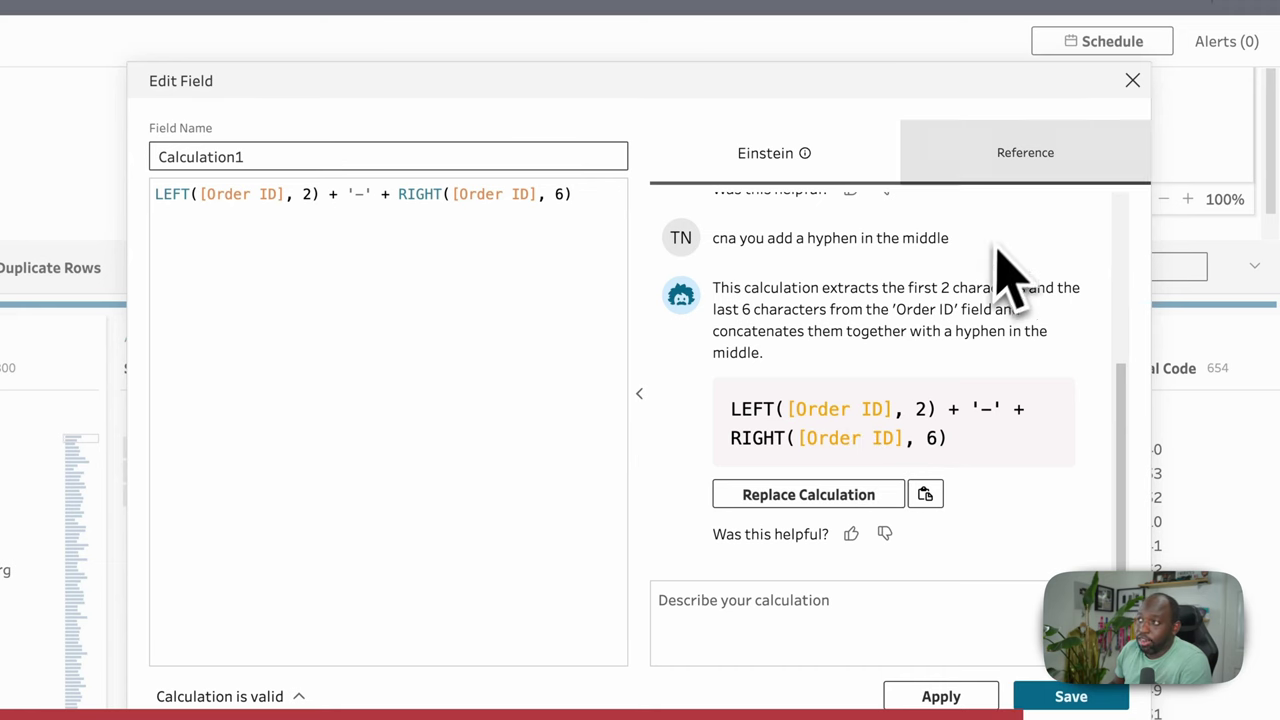
left_click(1010, 178)
left_click(805, 272)
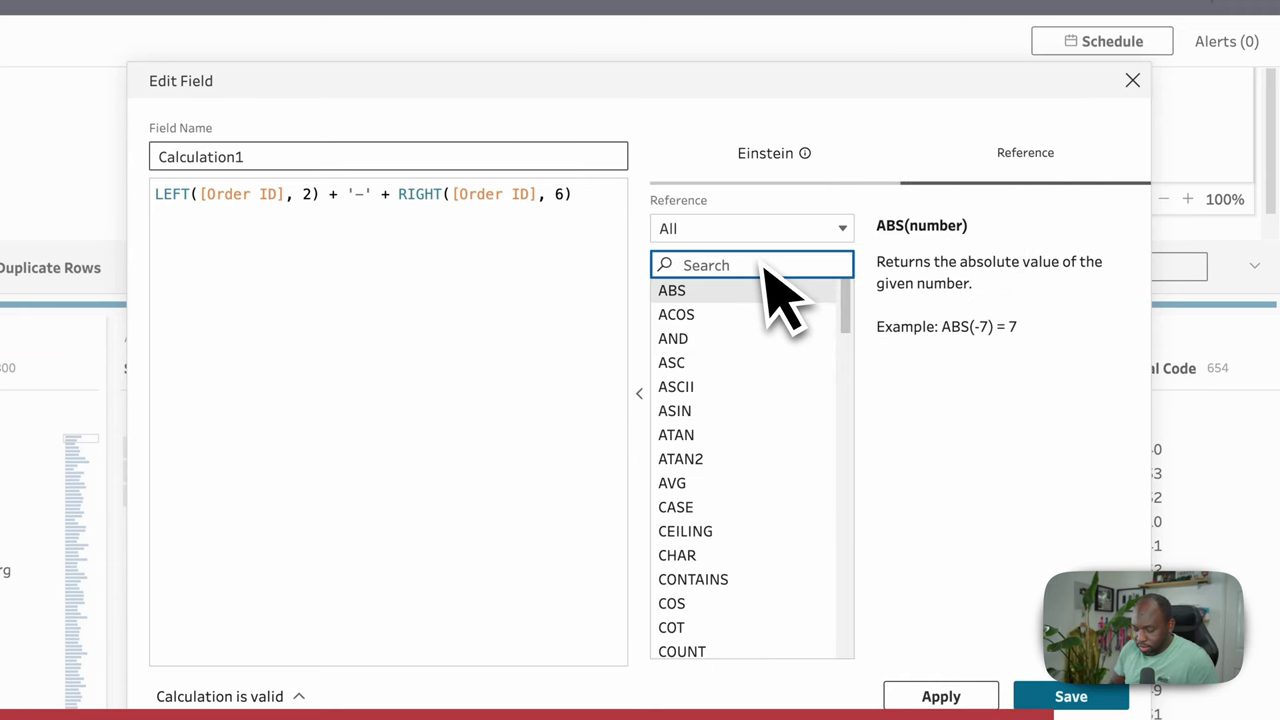
type("left")
left_click(710, 292)
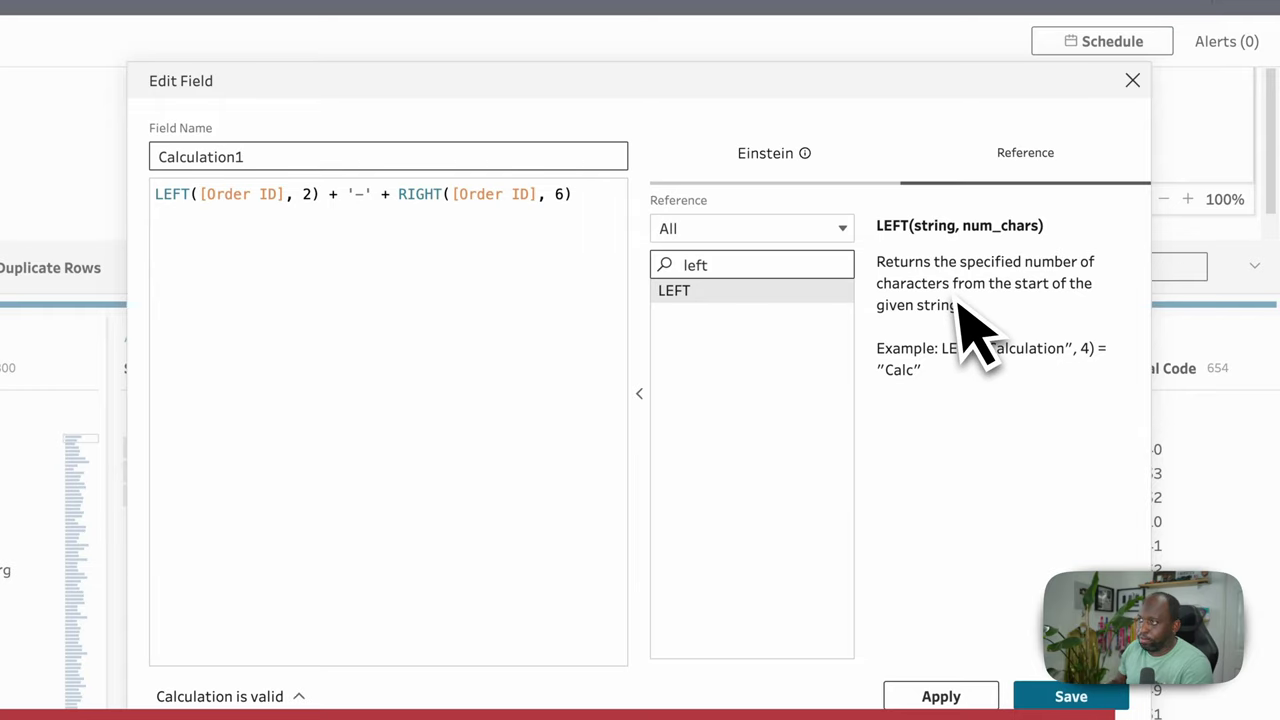
left_click(825, 172)
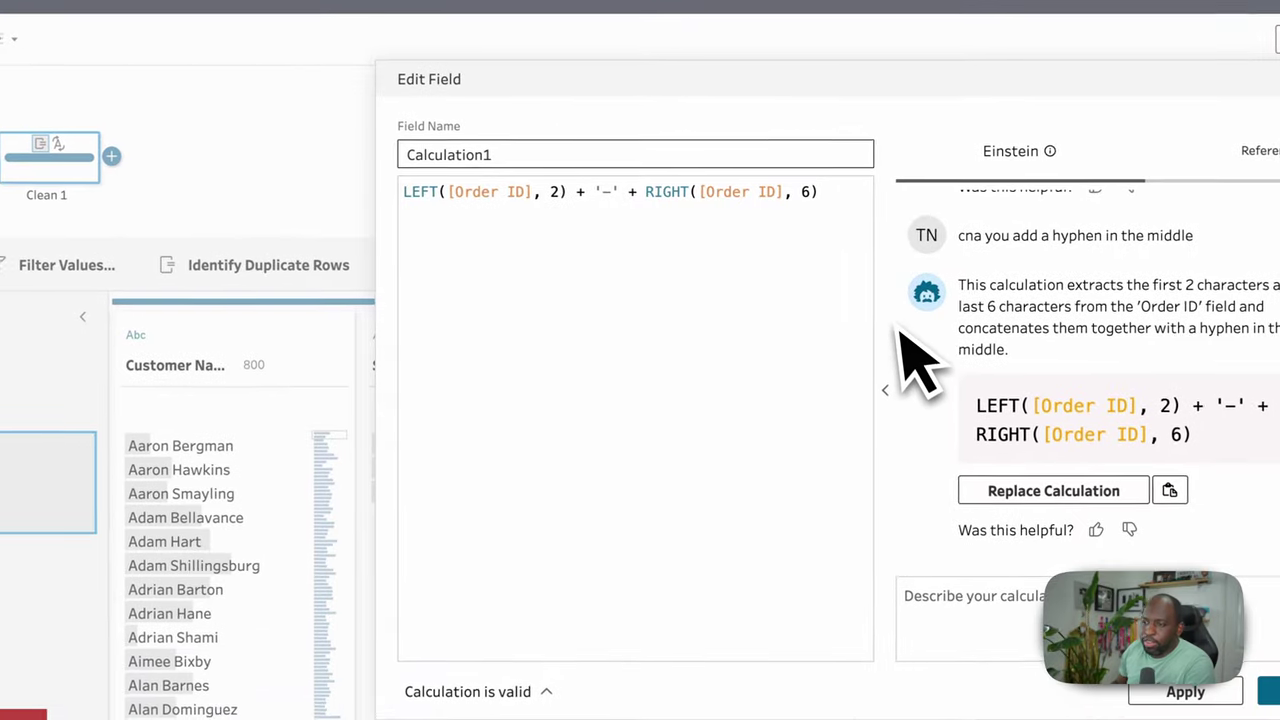
Step: Write a request to shift the order dates by 3 weeks in the formula box, then cut it
left_click_drag(822, 192, 392, 195)
type("can you w")
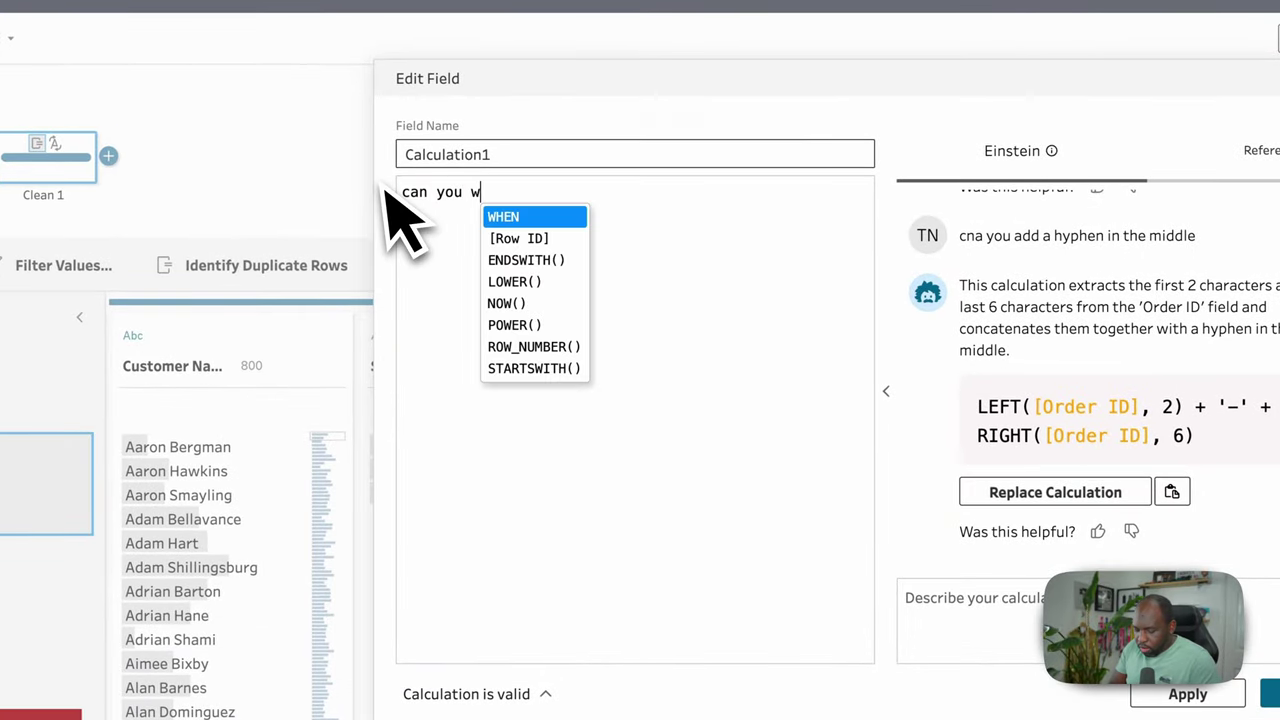
type("rite a d")
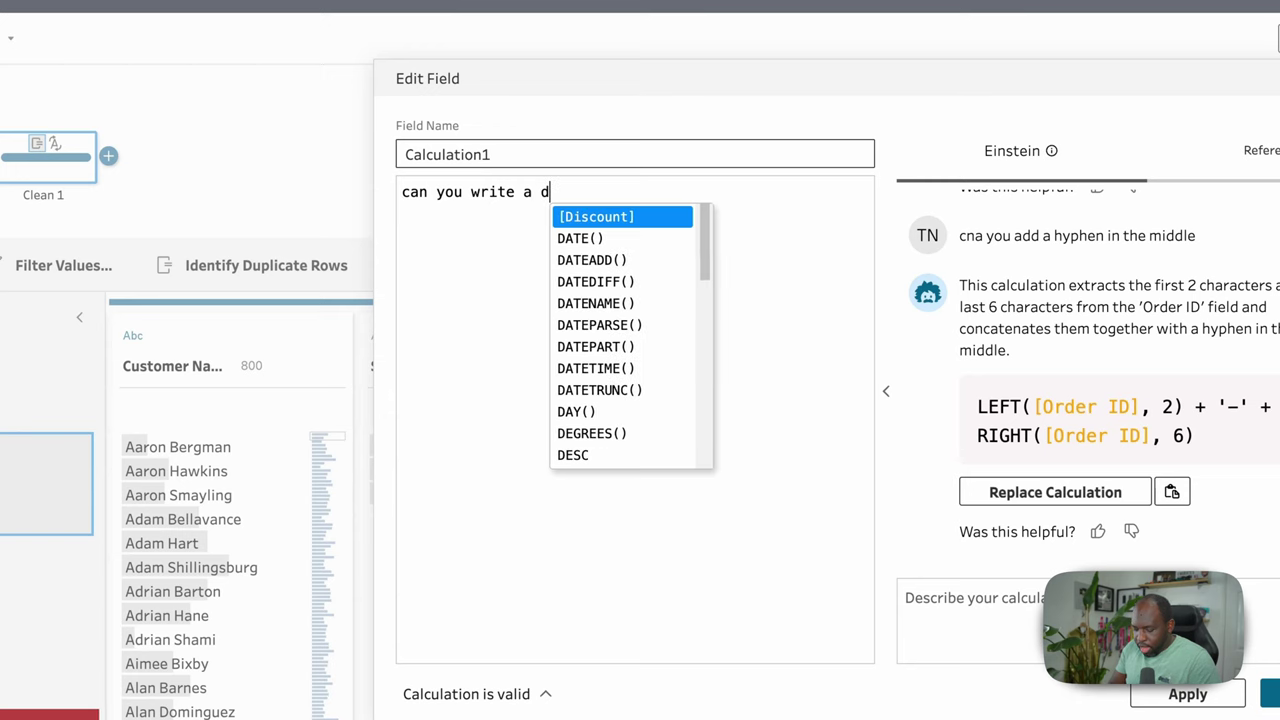
type("at calclulat")
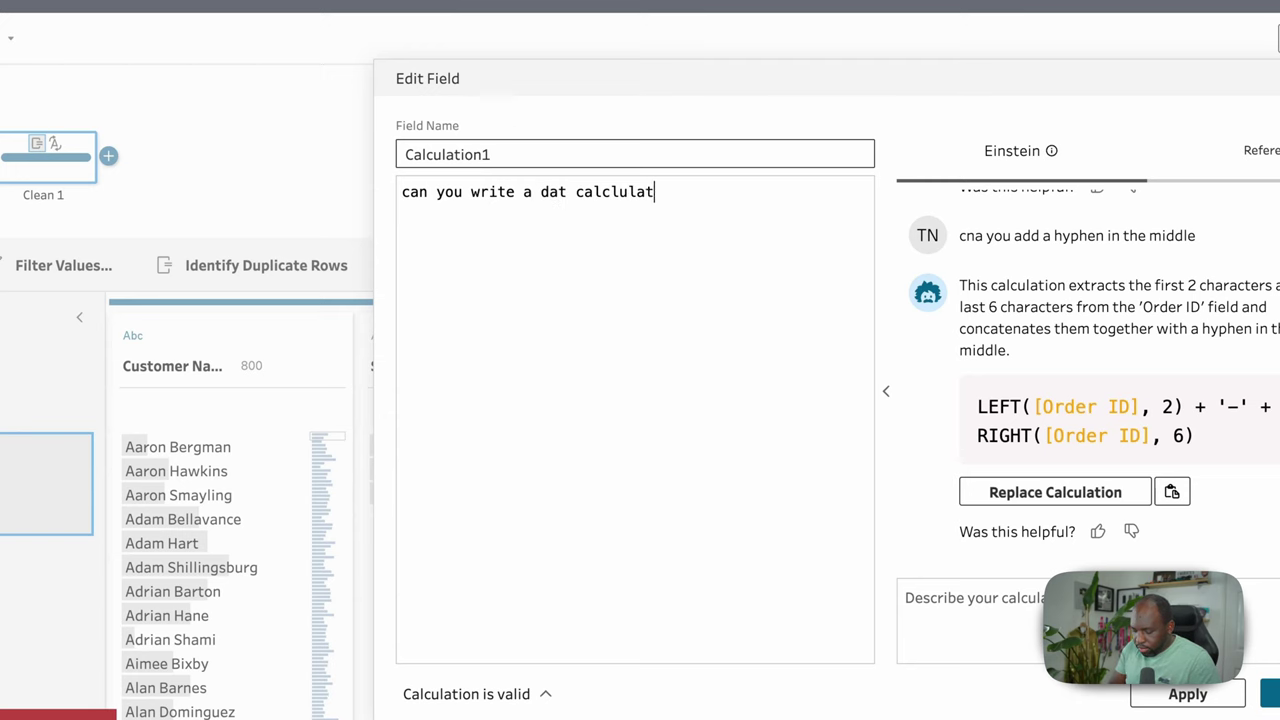
type("ion to shift t")
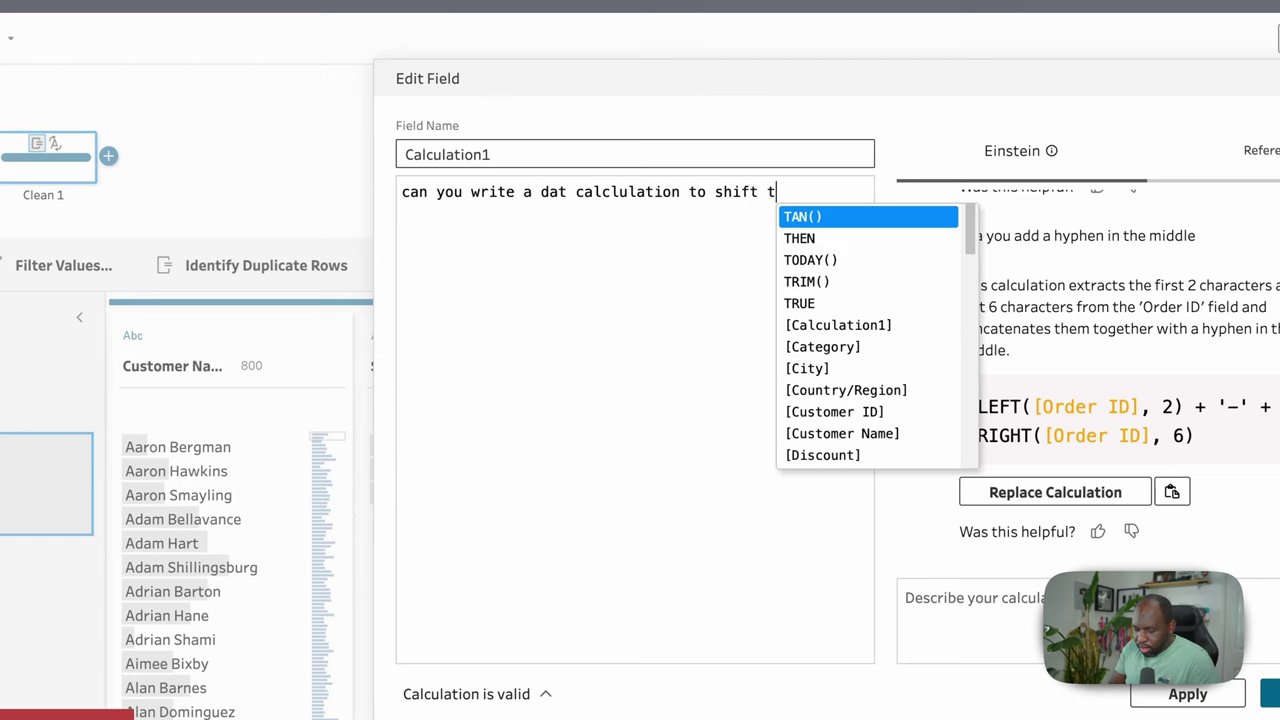
type("he date by ")
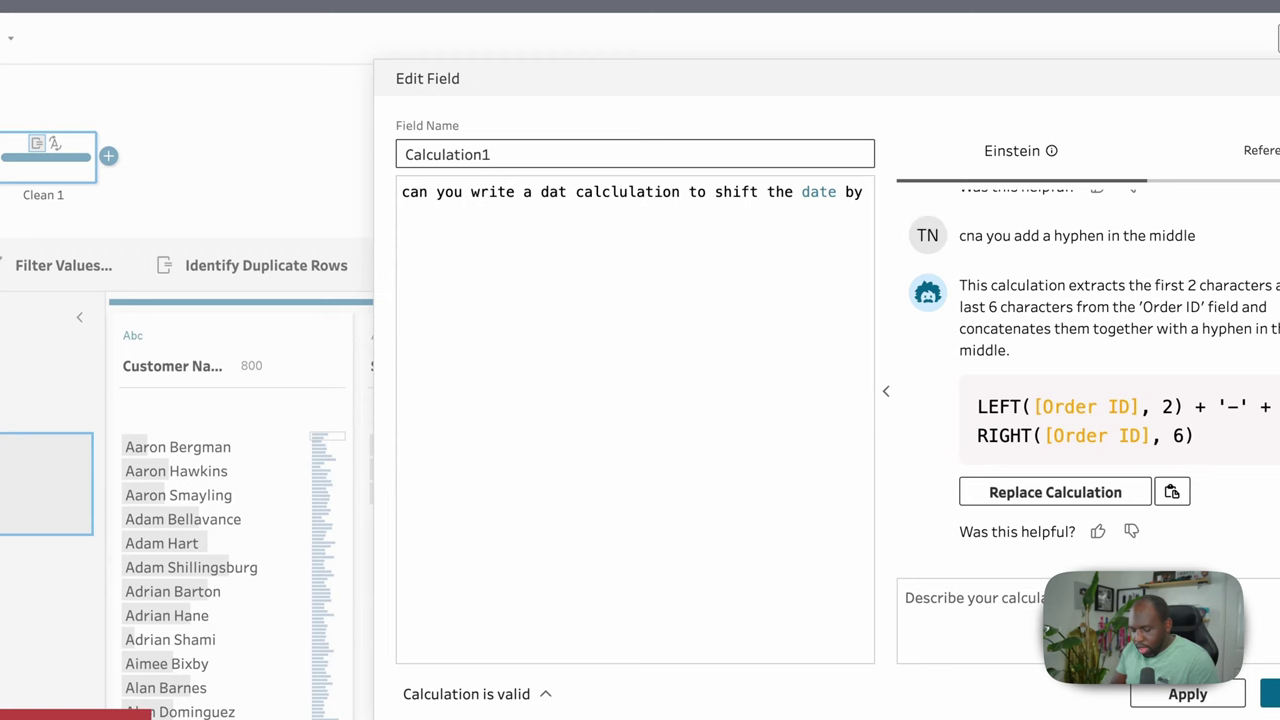
type("3 weeks for the")
key("BackSpace")
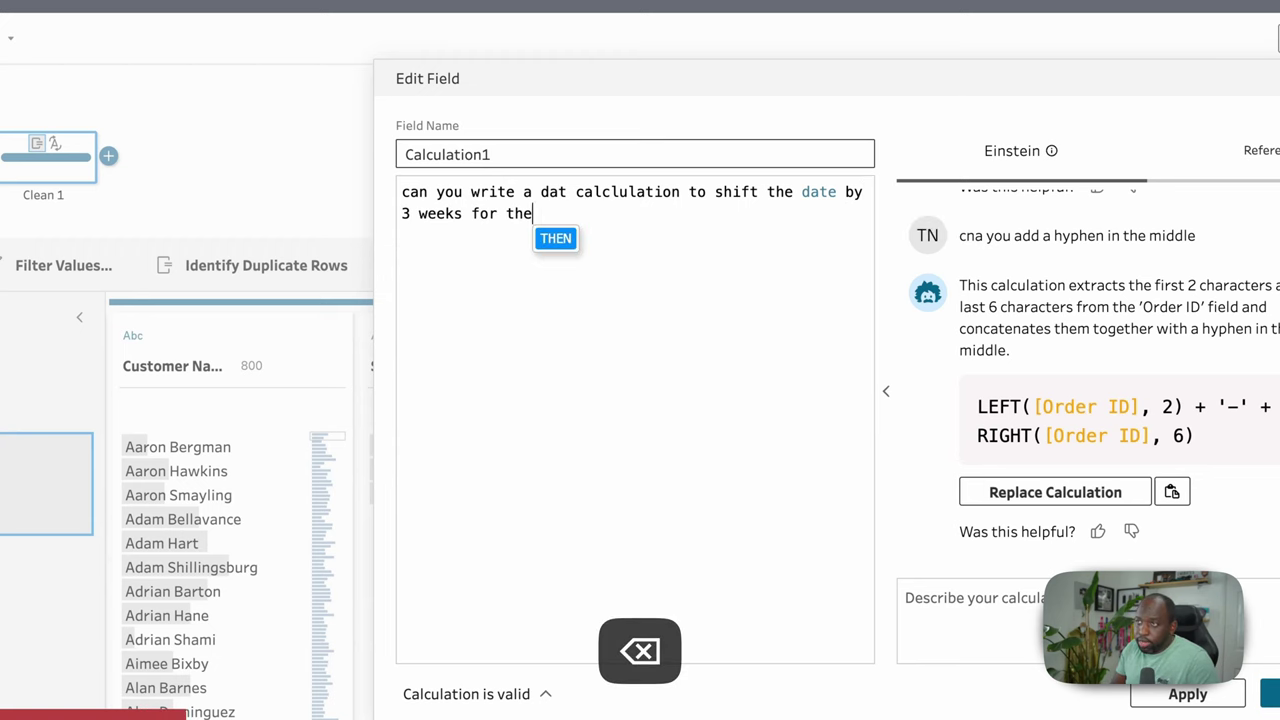
type("order dates")
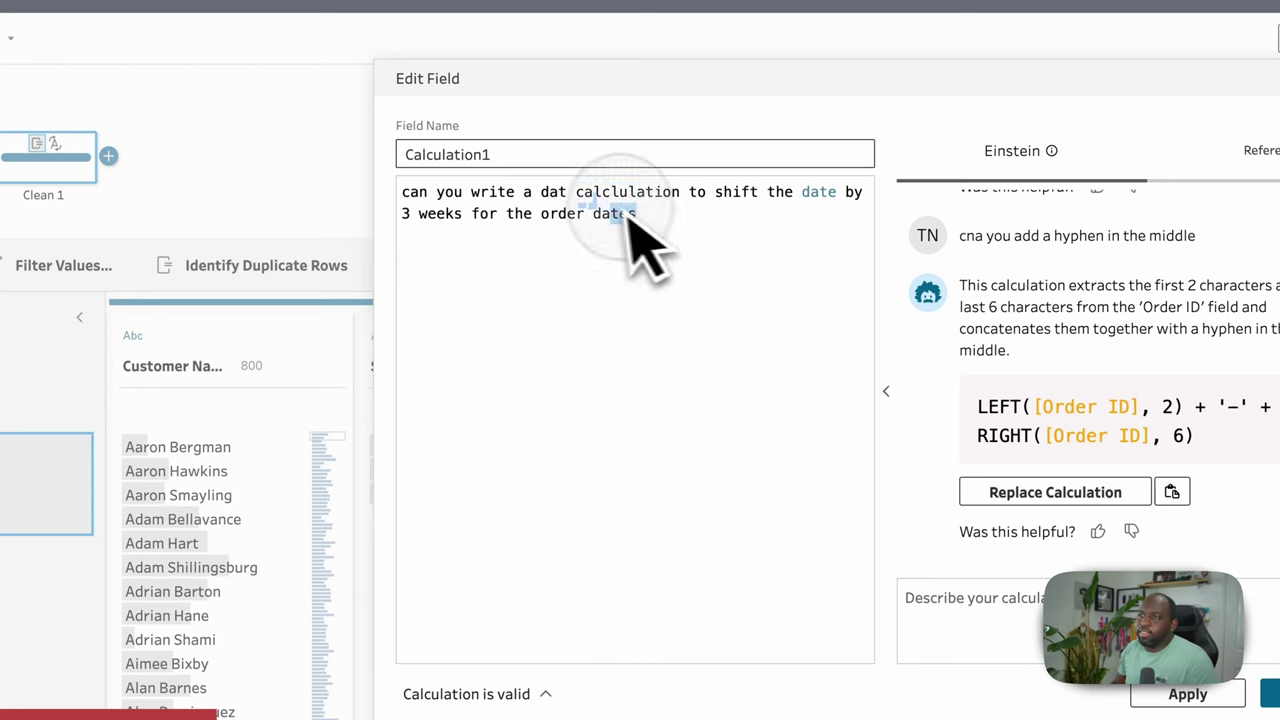
left_click_drag(636, 214, 378, 190)
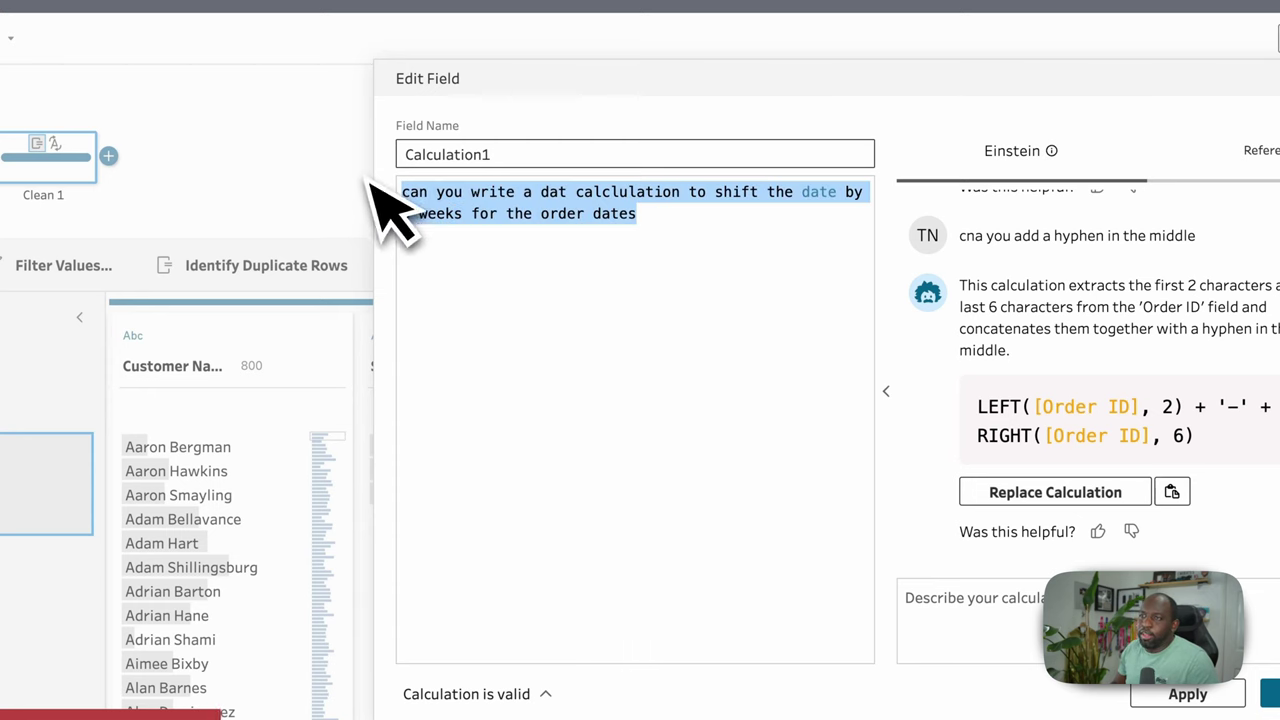
key("super+x")
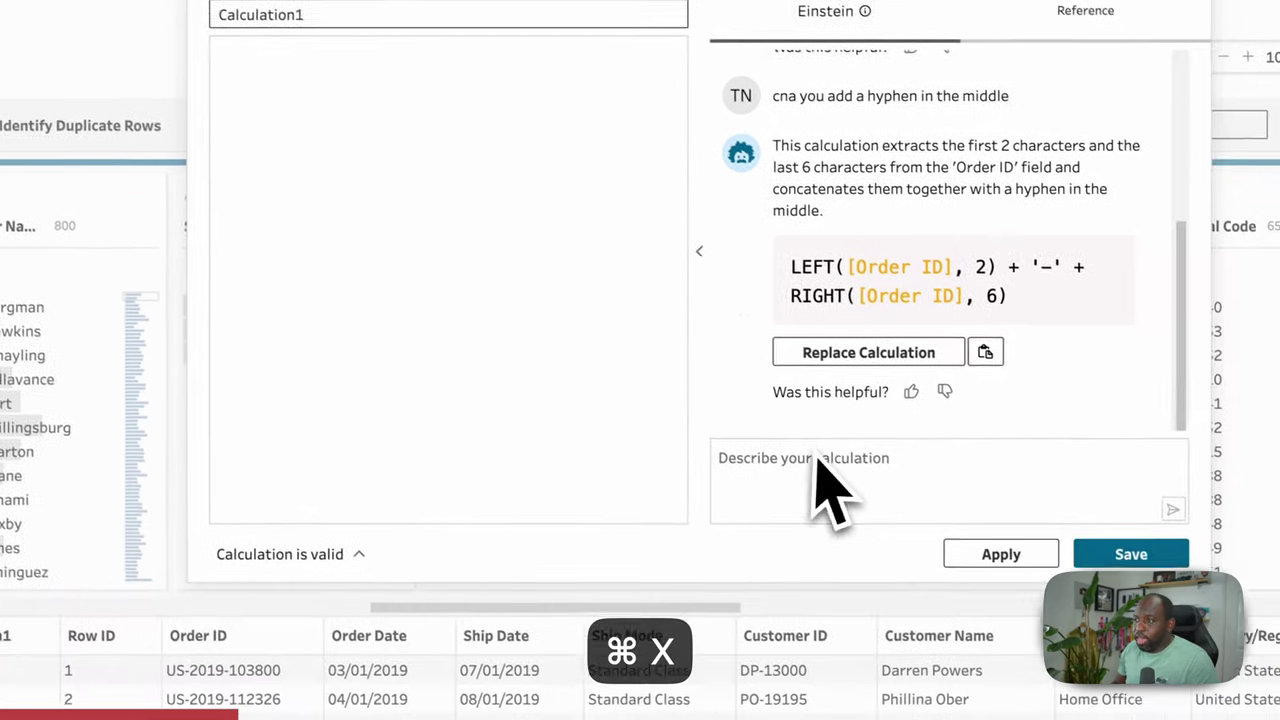
Step: Paste the request into Einstein's prompt, correct the misspelling to 'calculation', and save the field
left_click(803, 449)
key("super+v")
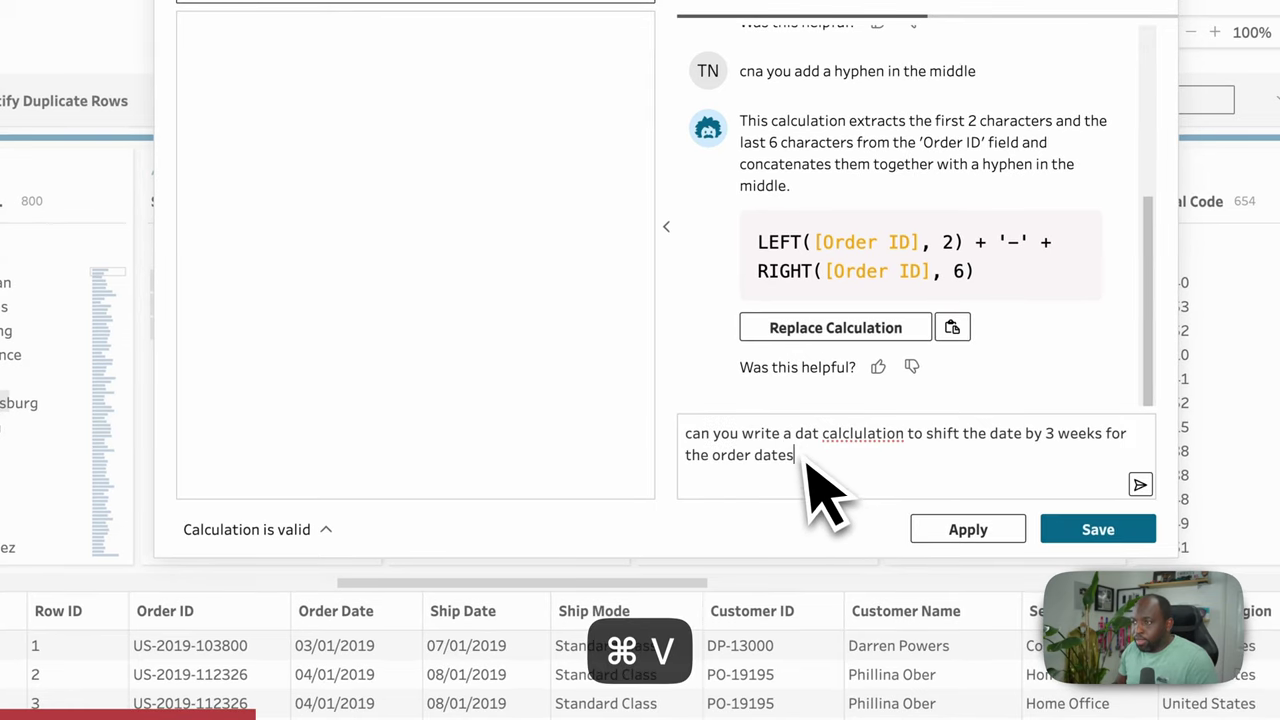
right_click(868, 438)
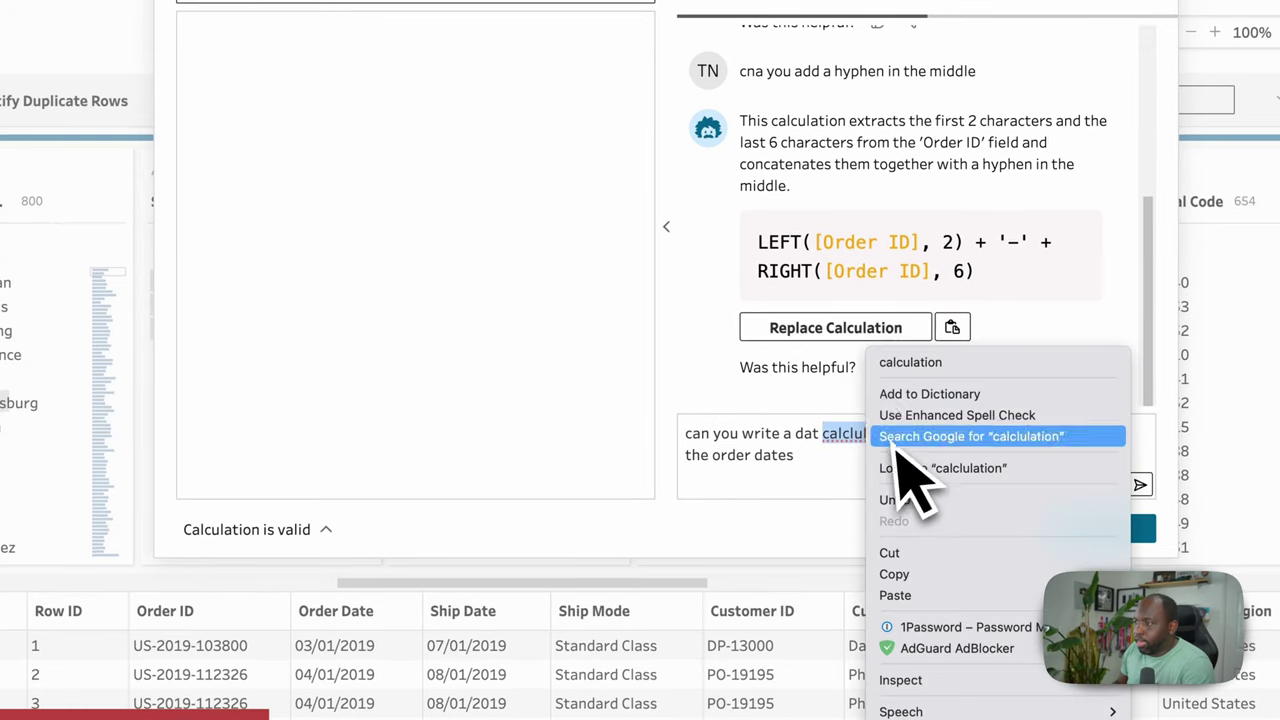
left_click(952, 364)
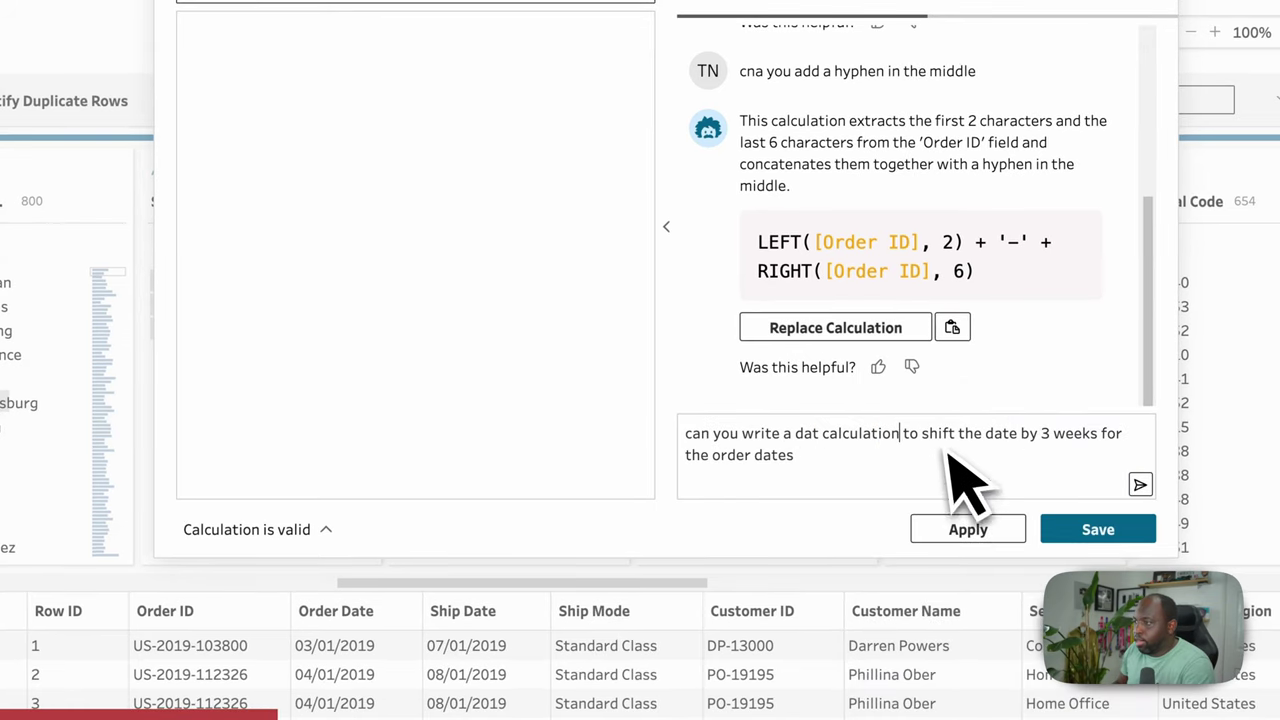
left_click(1105, 533)
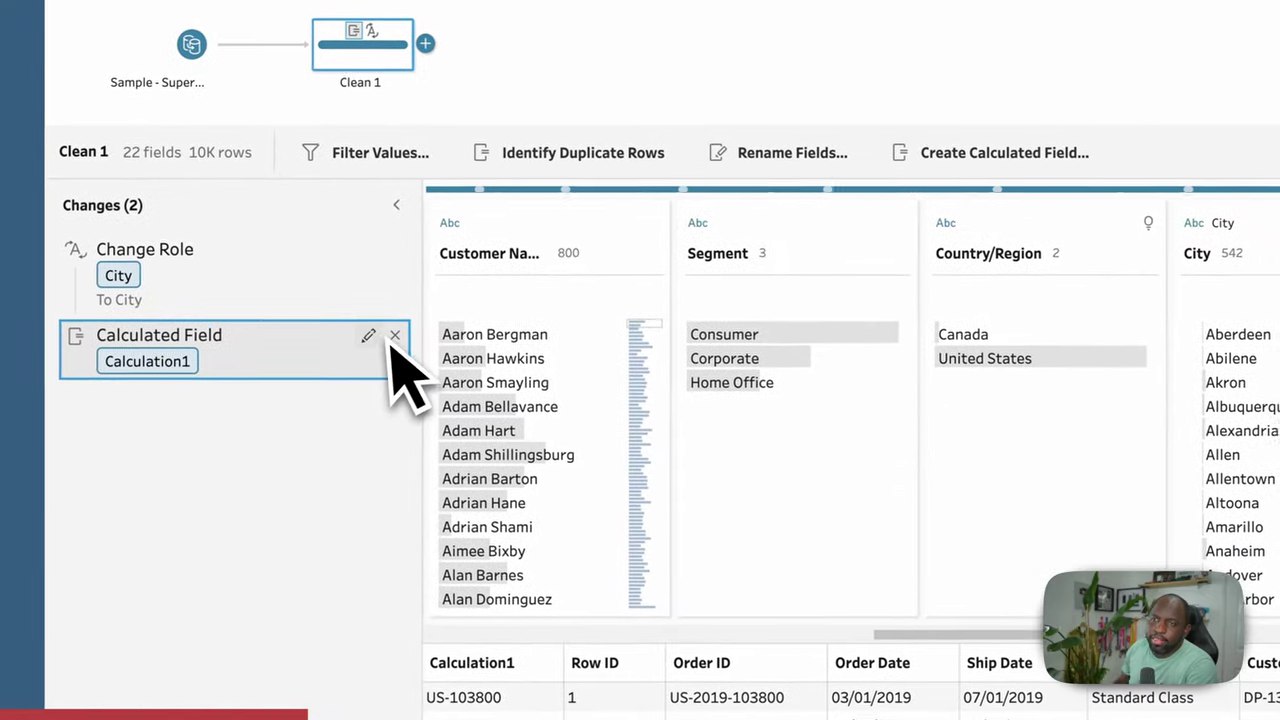
Step: Reopen Calculation1 and send the 3-week date-shift request to Einstein
left_click(380, 342)
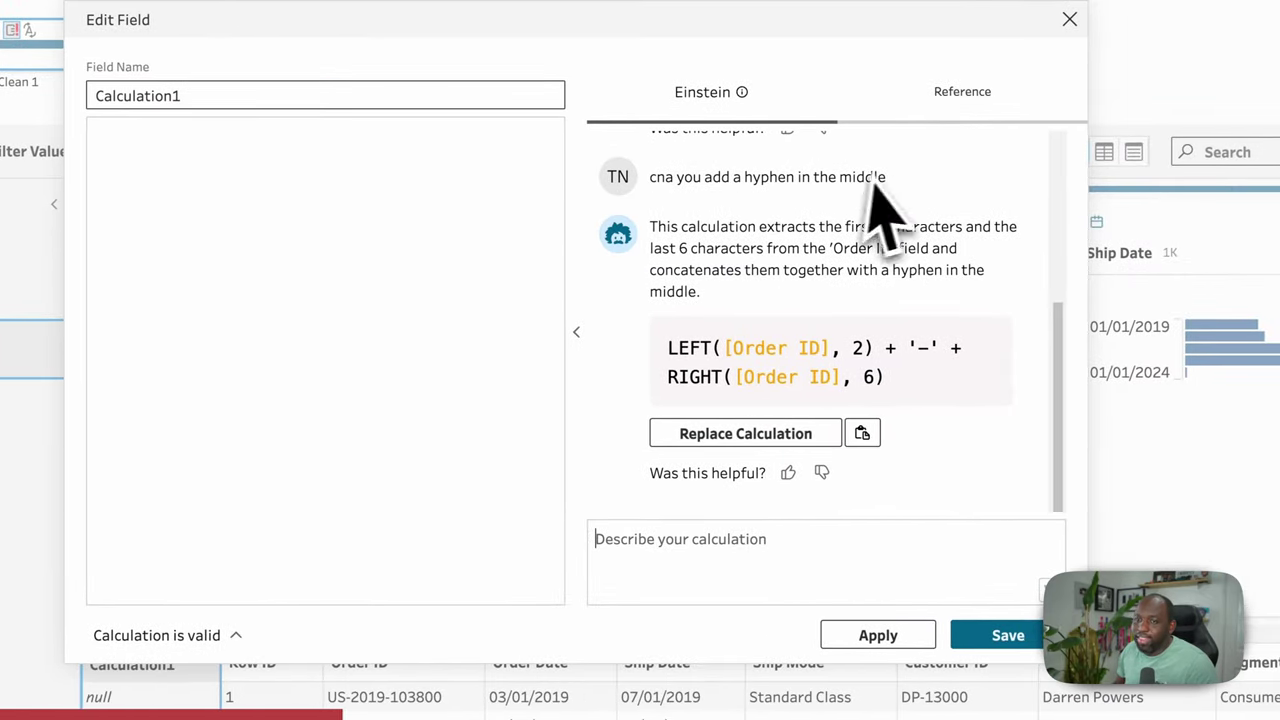
left_click(669, 540)
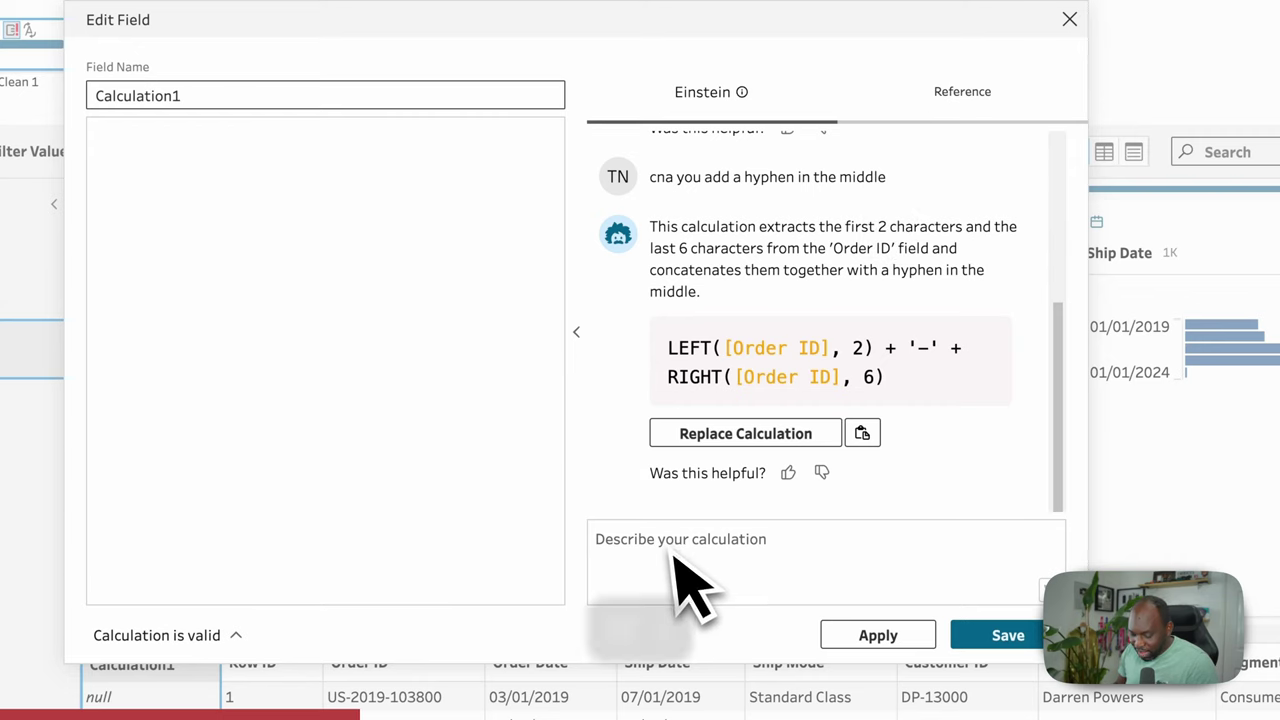
key("super+v")
left_click(1049, 590)
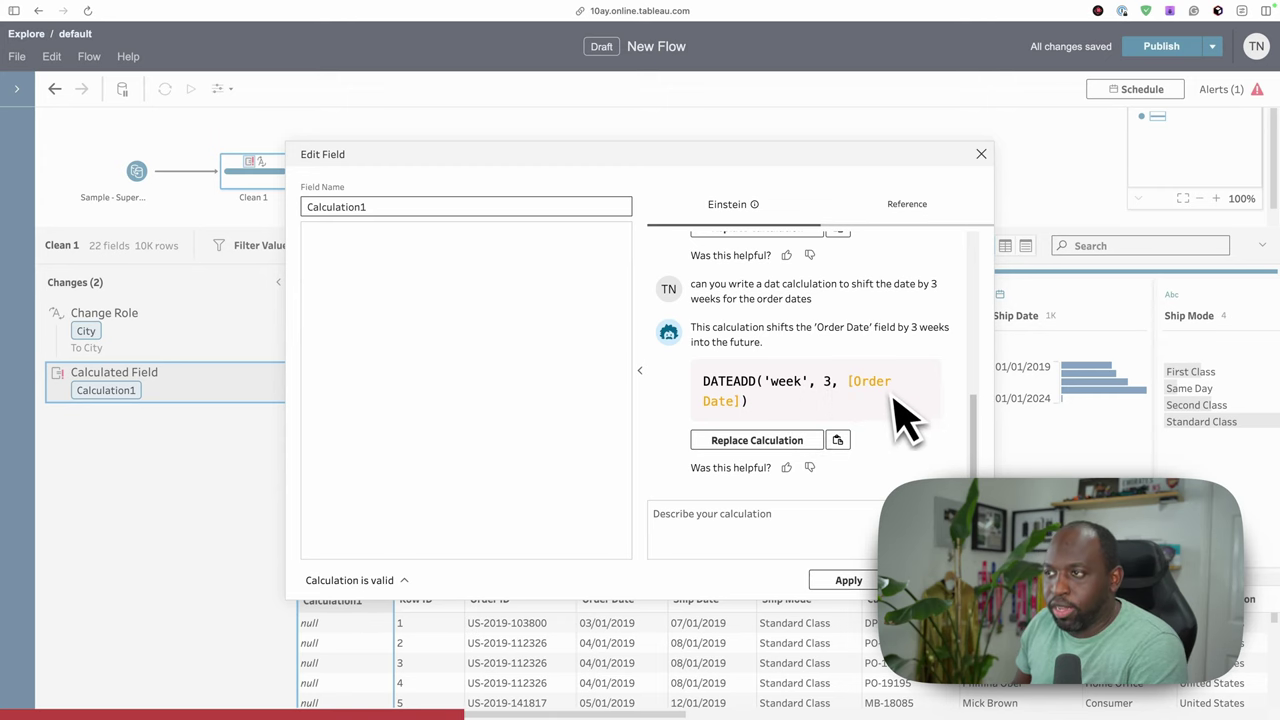
Step: Replace Calculation1 with DATEADD('week', 3, [Order Date]) and apply it
left_click(770, 441)
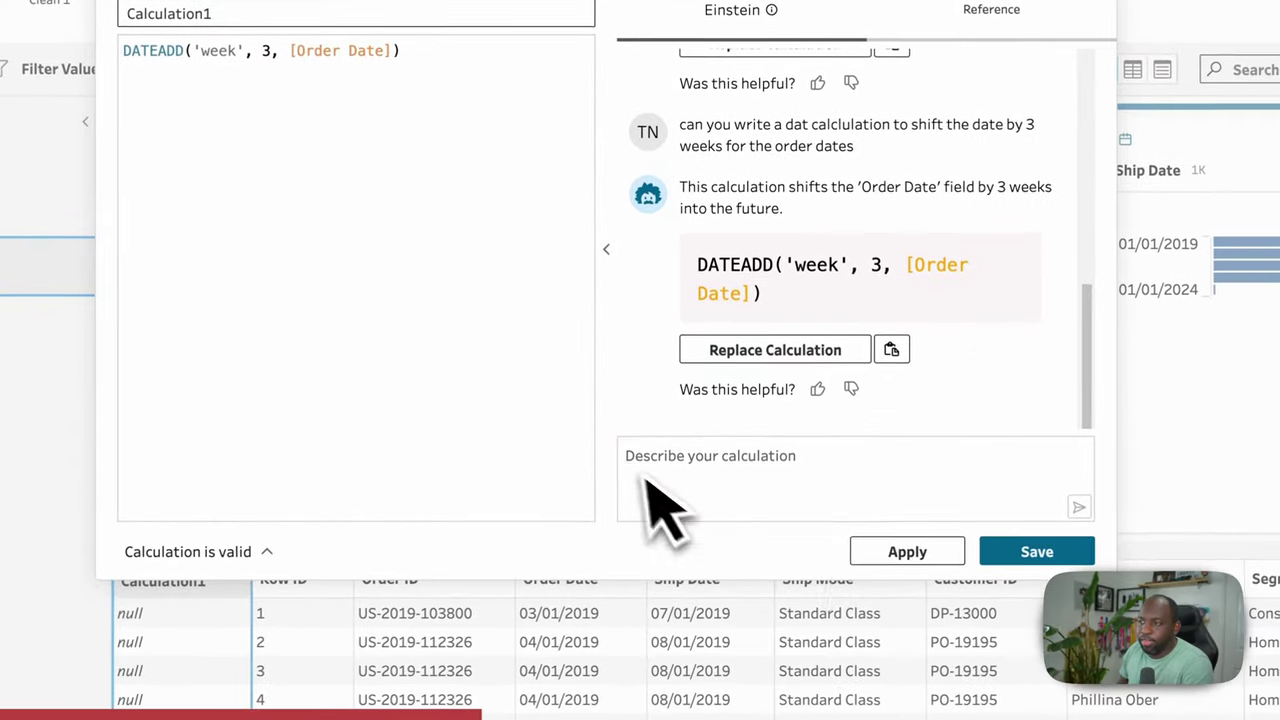
left_click(880, 555)
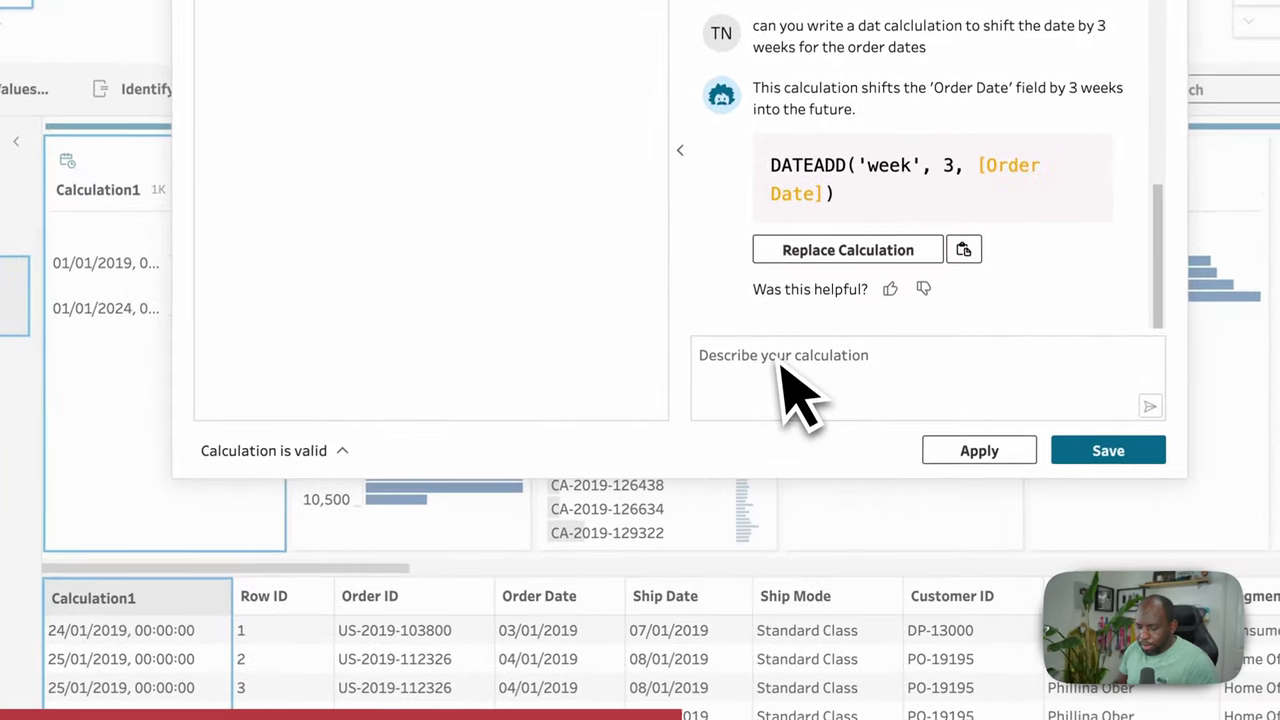
Step: Ask Einstein to drop the time and apply its DATETRUNC('day', DATEADD('week', 3, [Order Date])) formula
left_click(814, 439)
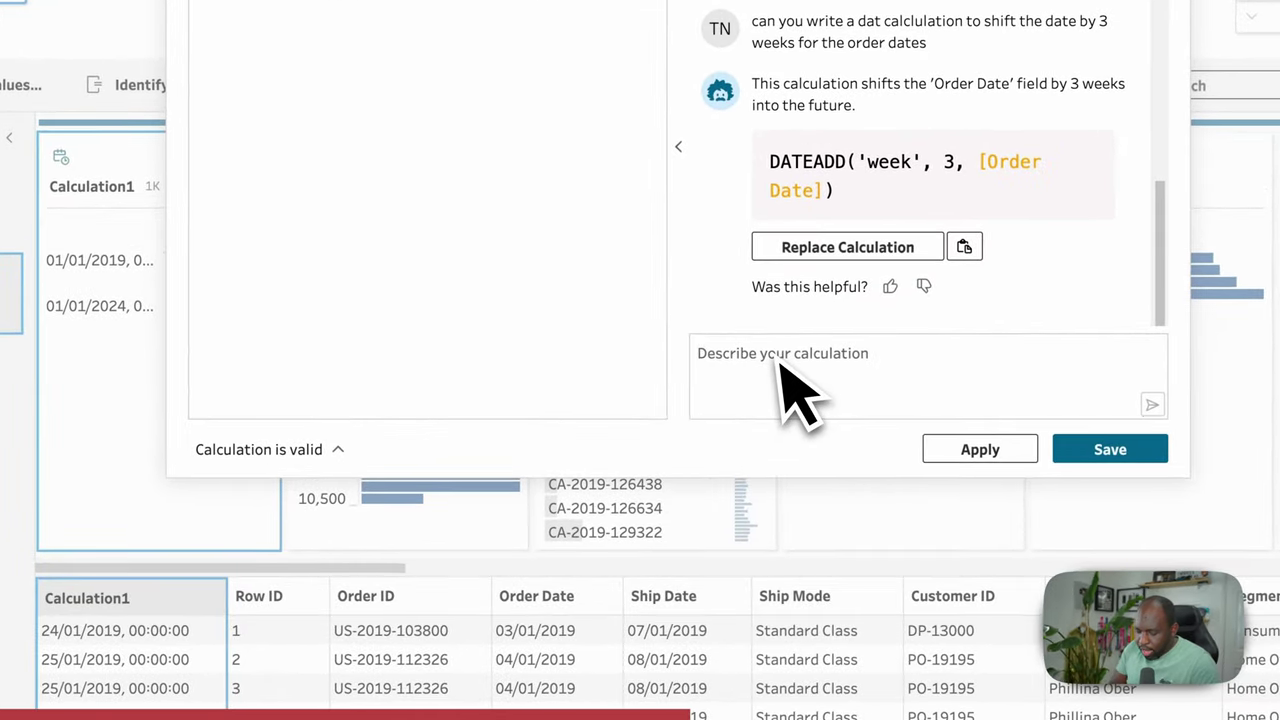
type("cna you ")
type("truncate that to just the")
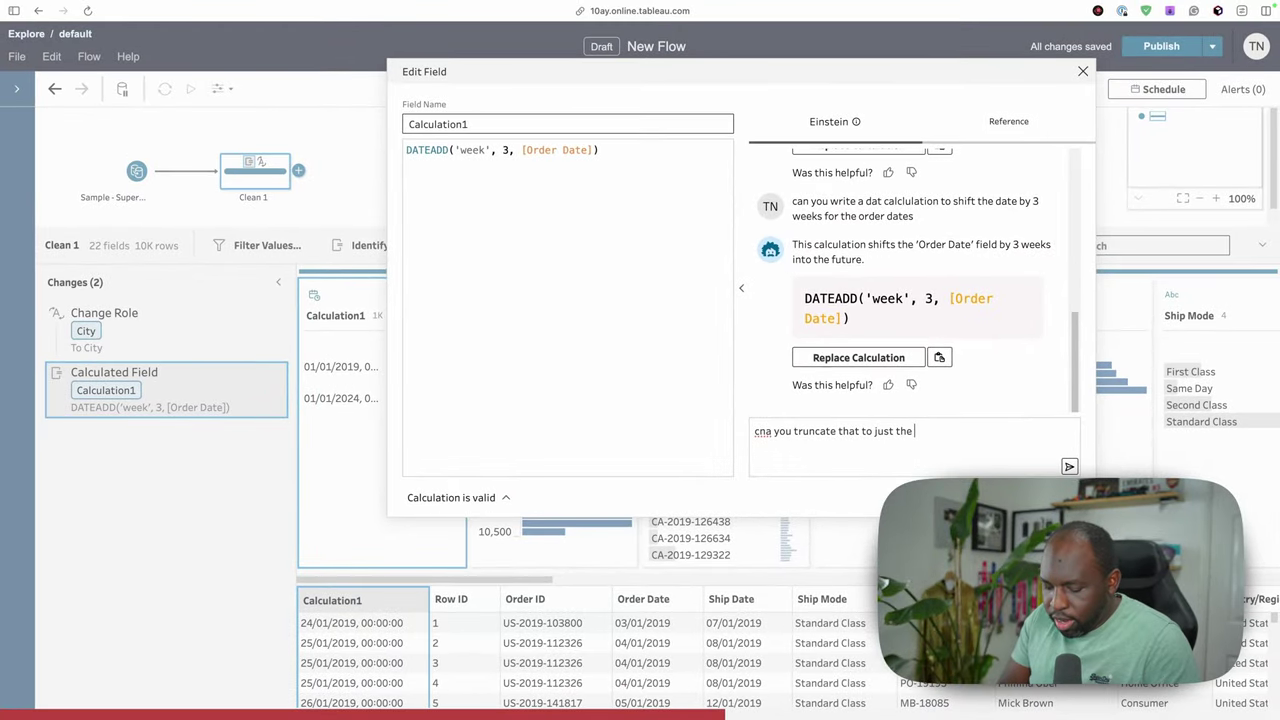
type(" date no time")
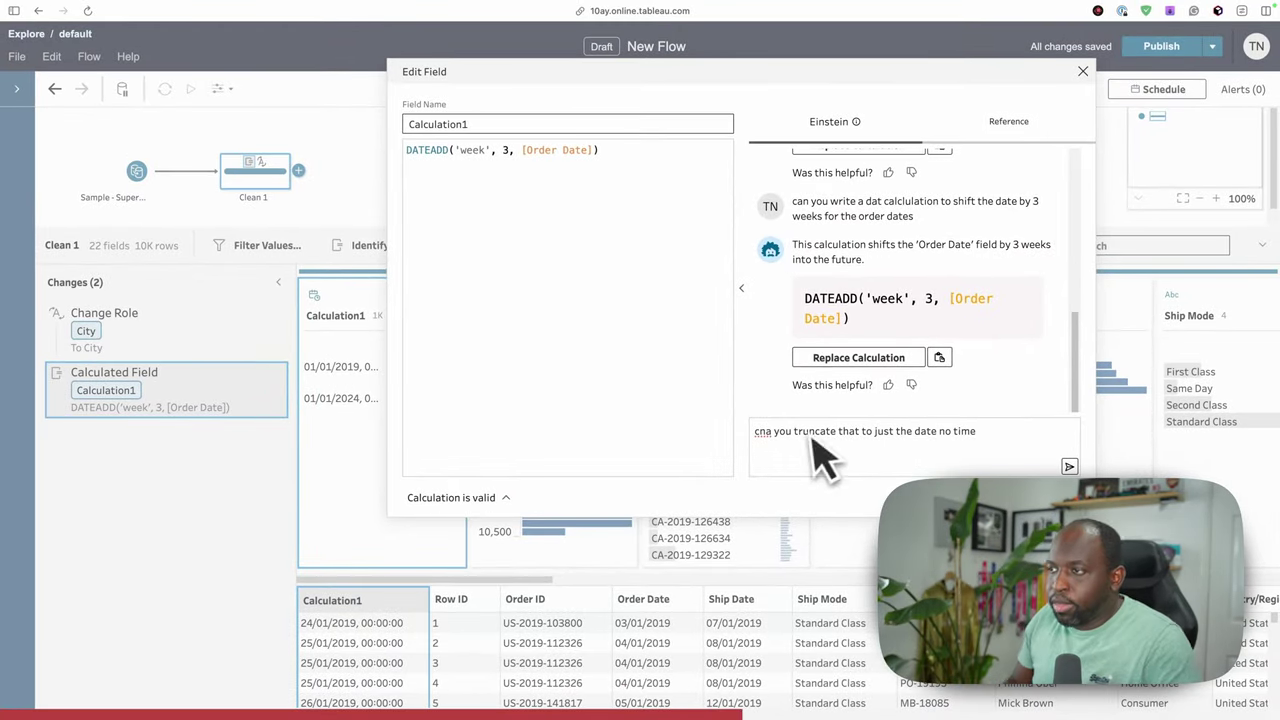
left_click(1068, 466)
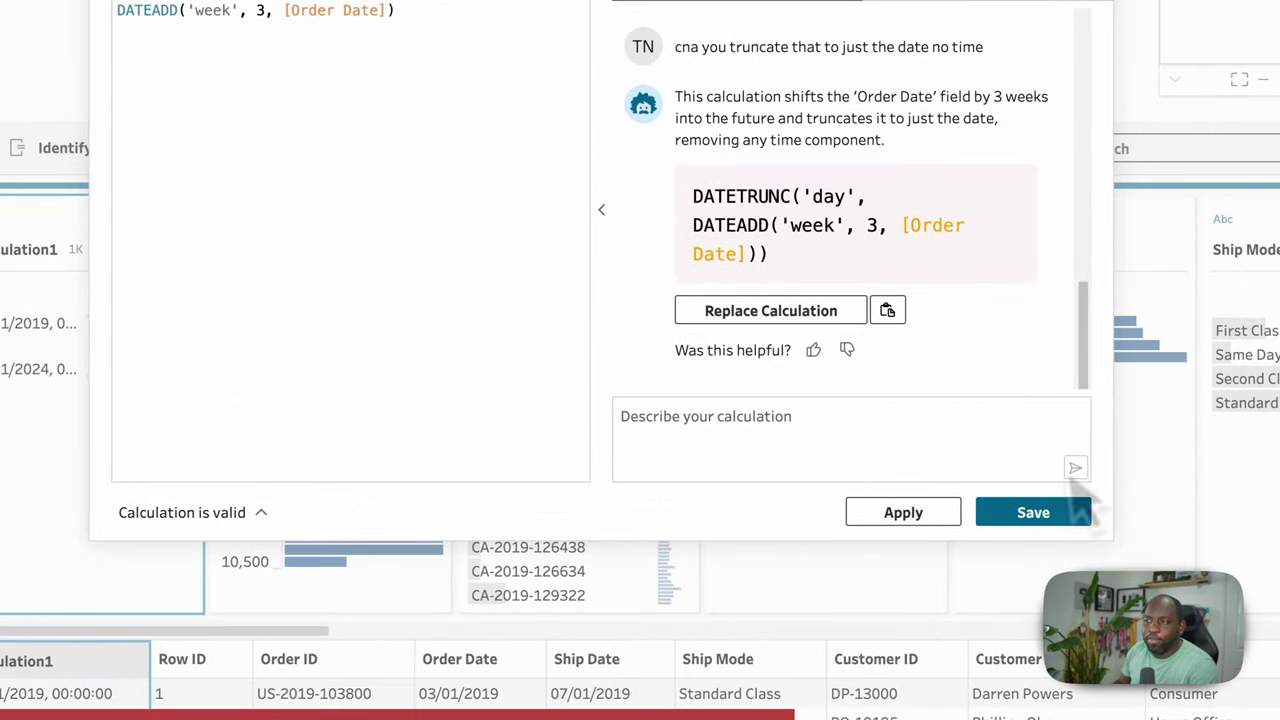
left_click(795, 312)
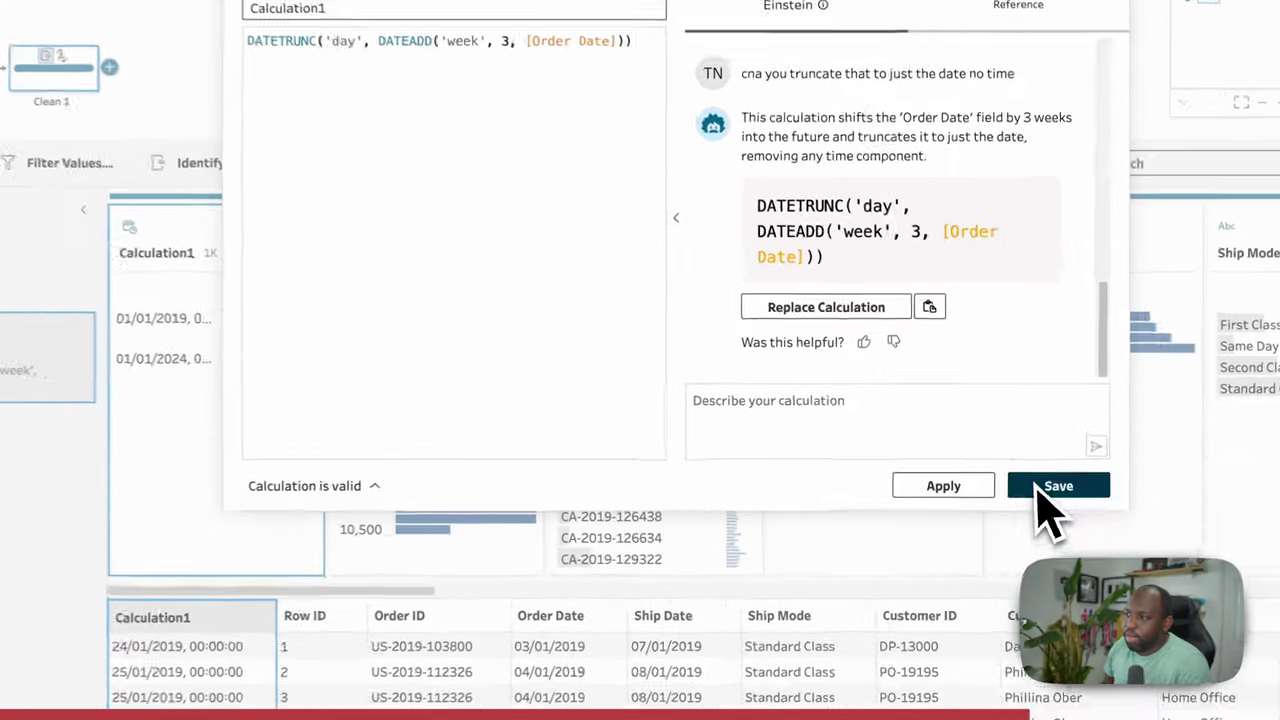
Step: Save the DATETRUNC calculation, change Calculation1's type to Date, and reopen its formula
left_click(1038, 498)
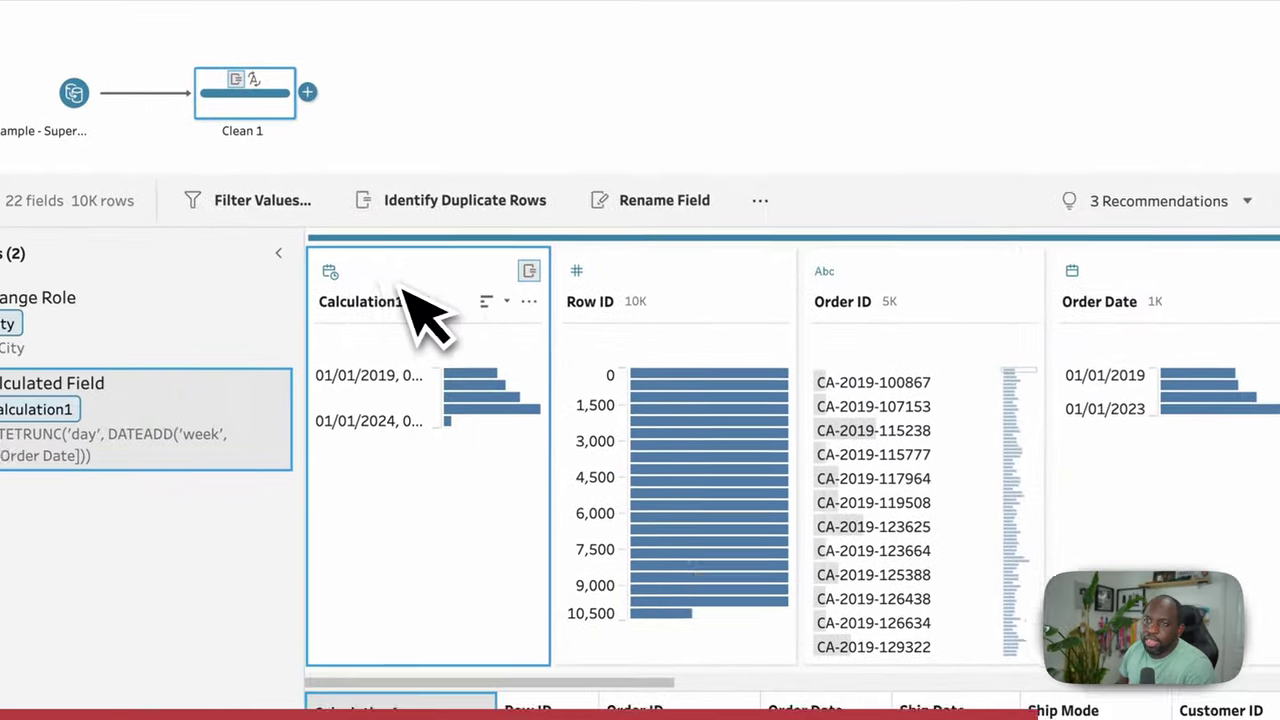
left_click(170, 229)
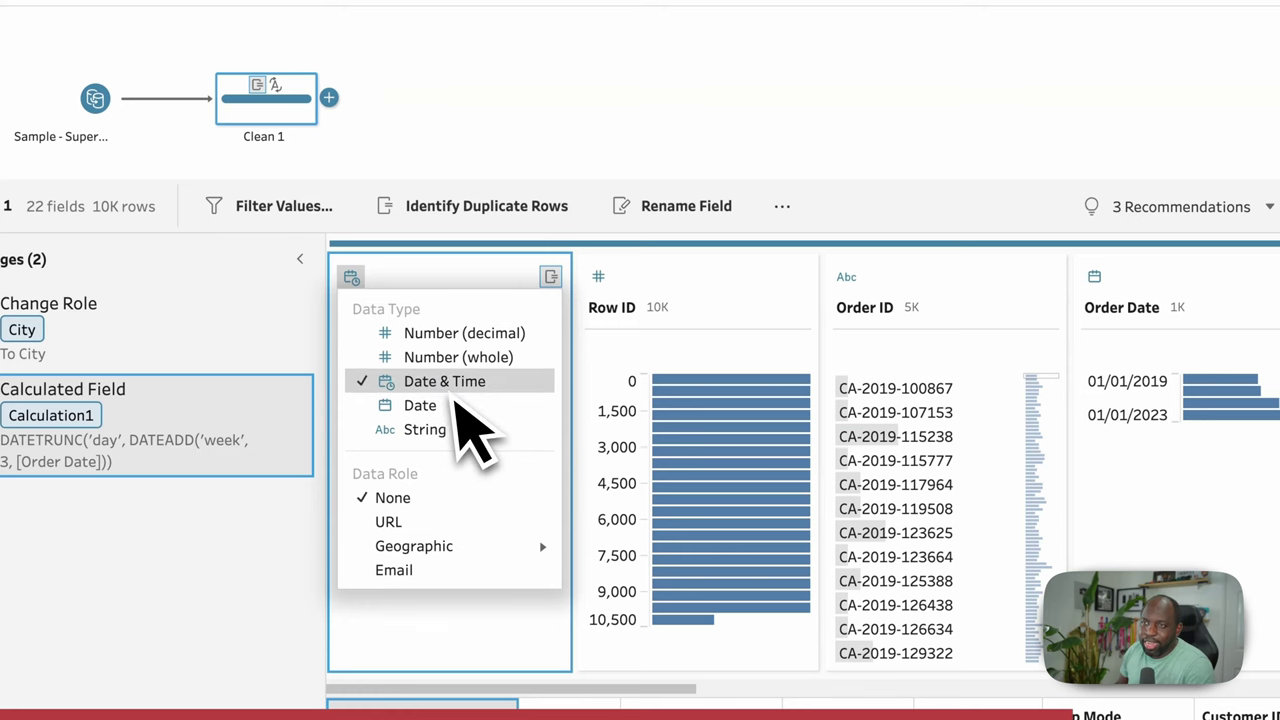
left_click(436, 412)
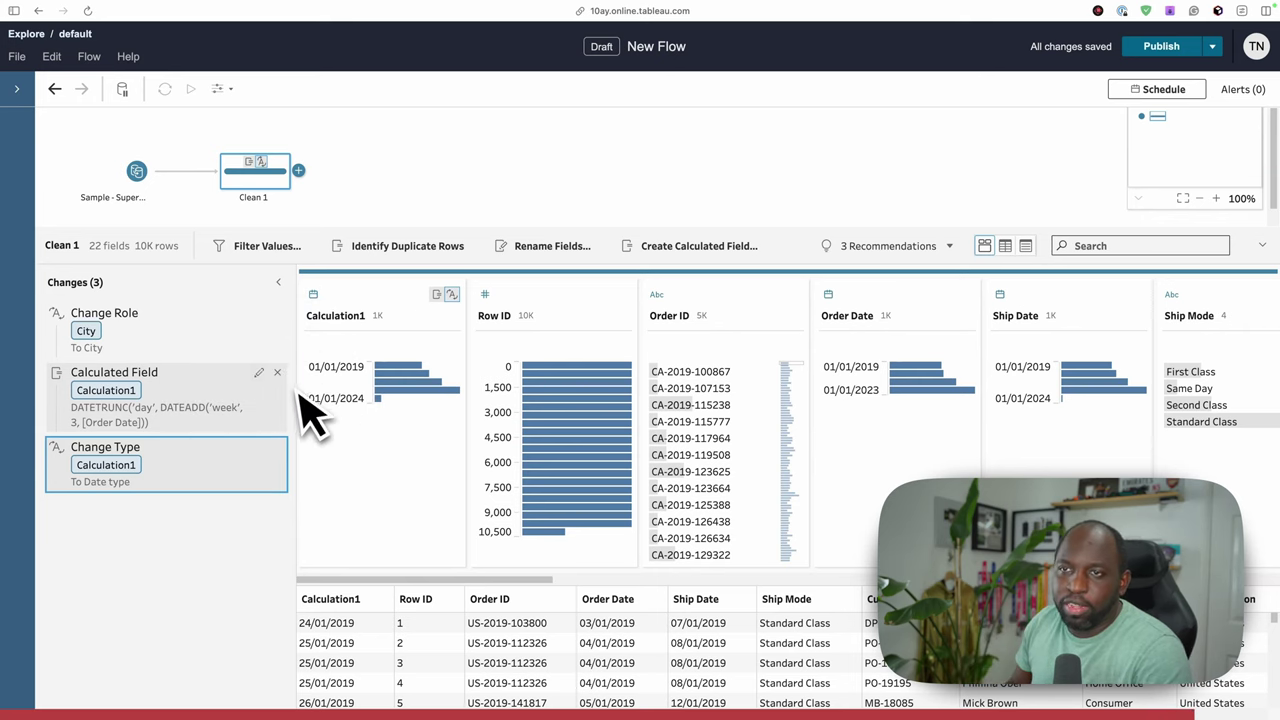
left_click(263, 373)
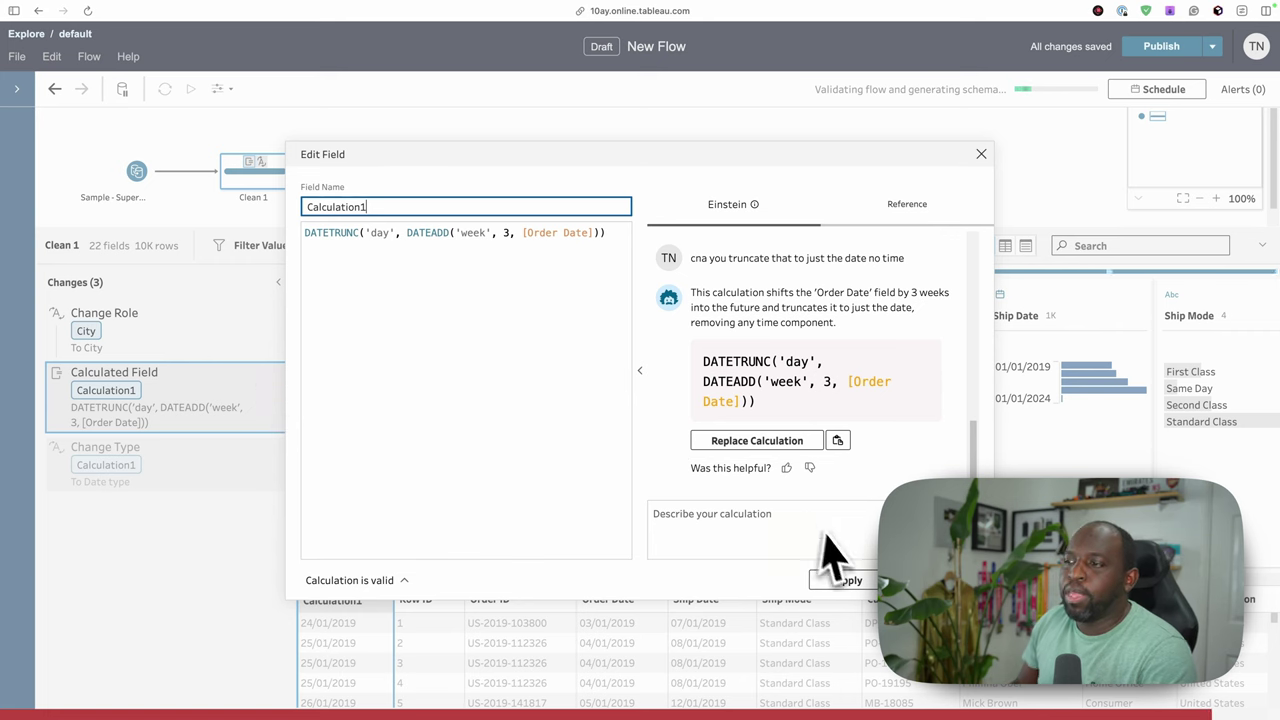
Step: Remove the Date type change and clear Calculation1's existing formula
left_click(981, 154)
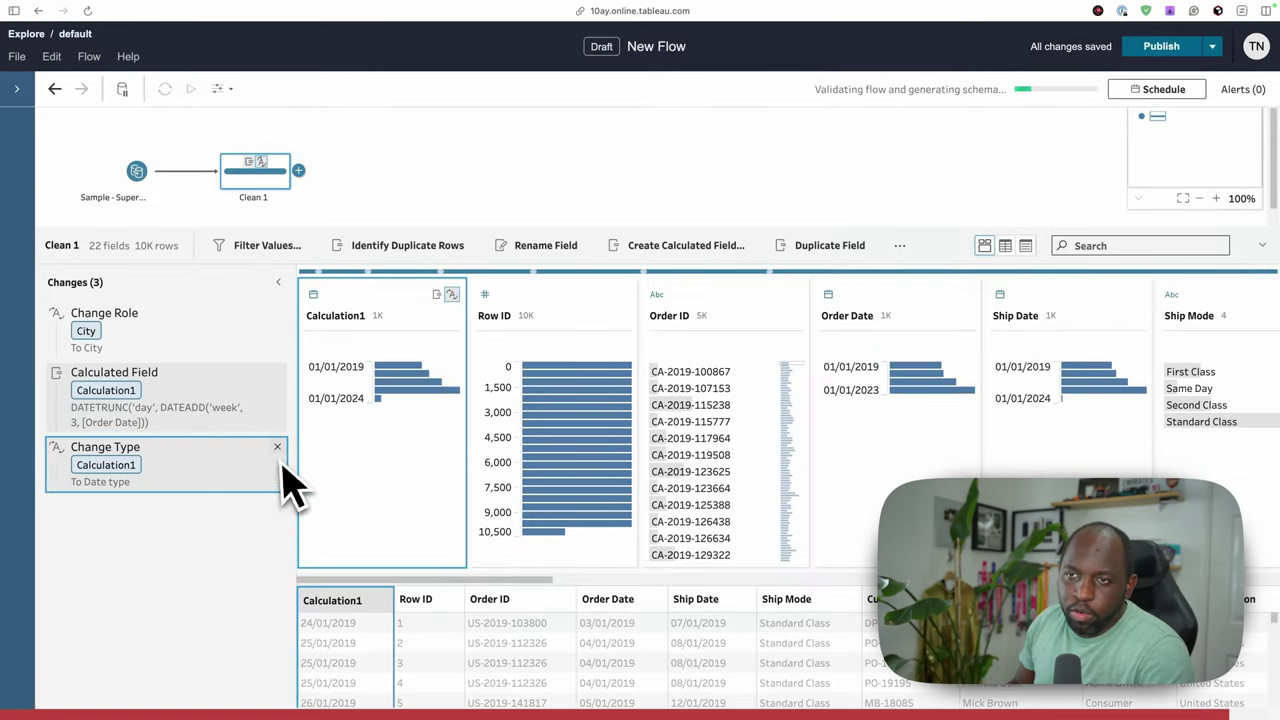
left_click(260, 375)
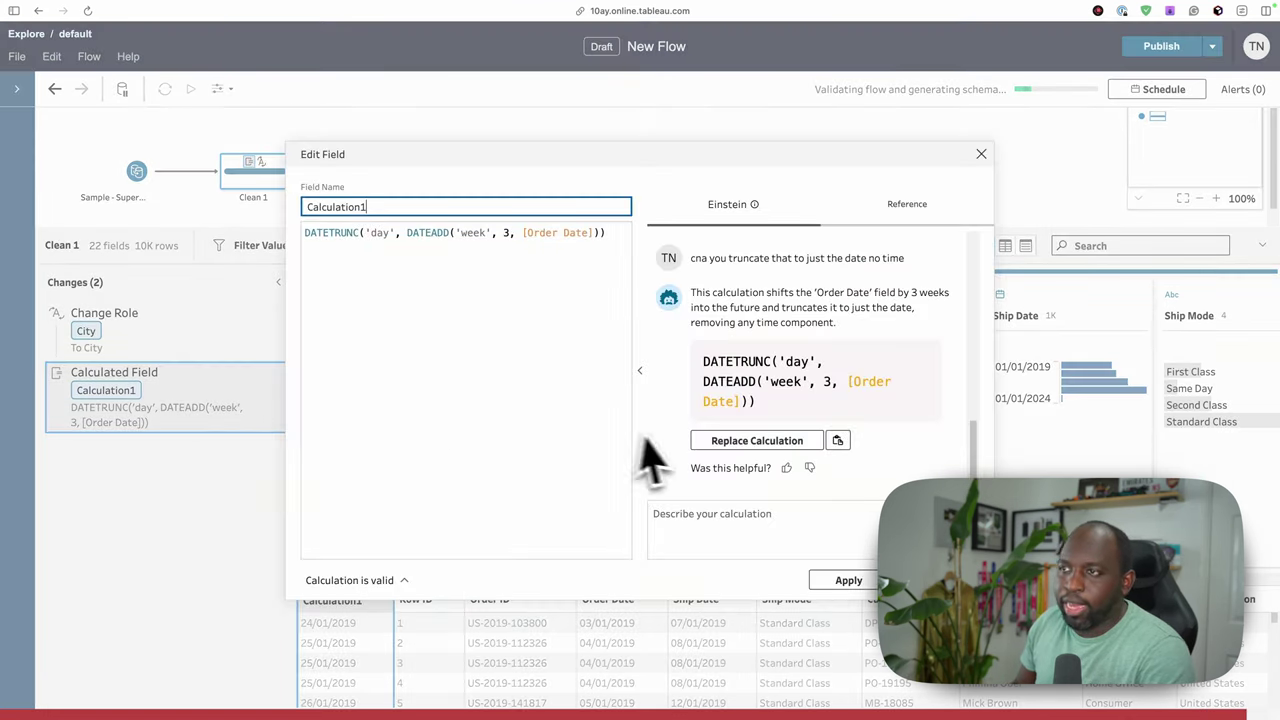
left_click_drag(608, 277, 265, 245)
key("BackSpace")
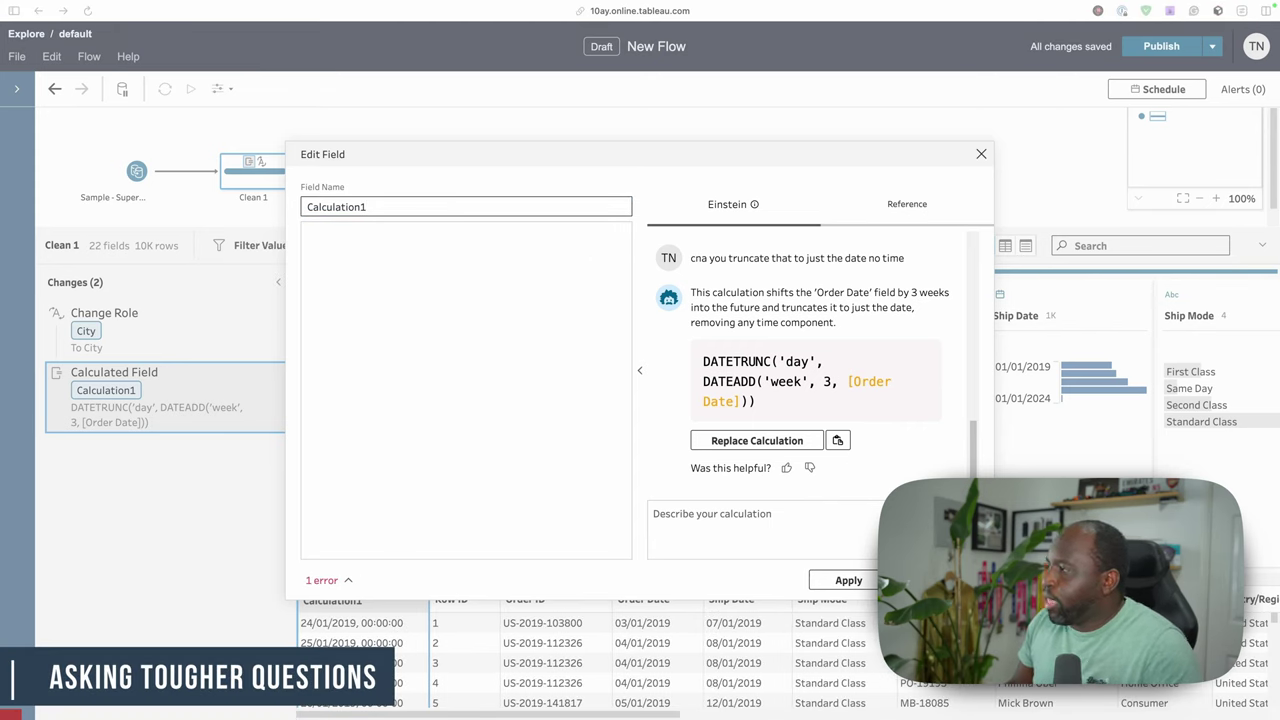
Step: Paste a running-total-by-customer question into Einstein's Describe your calculation box
key("super+c")
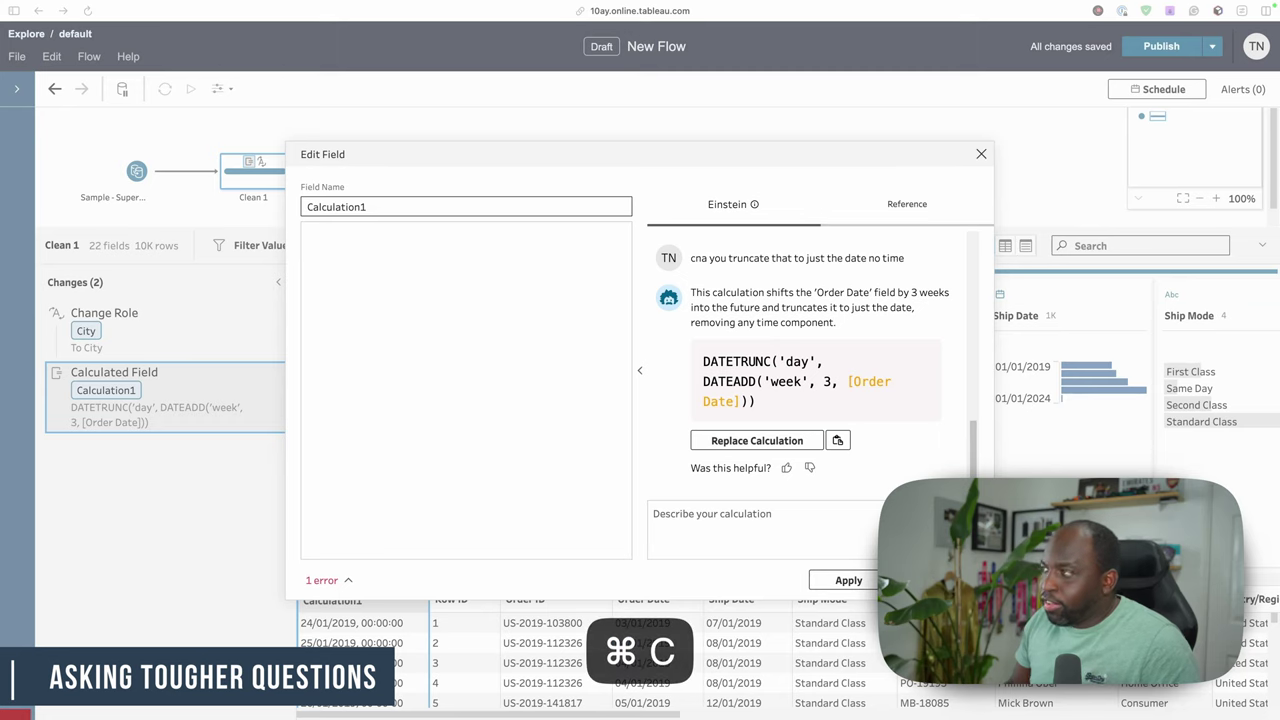
left_click(700, 543)
key("super+v")
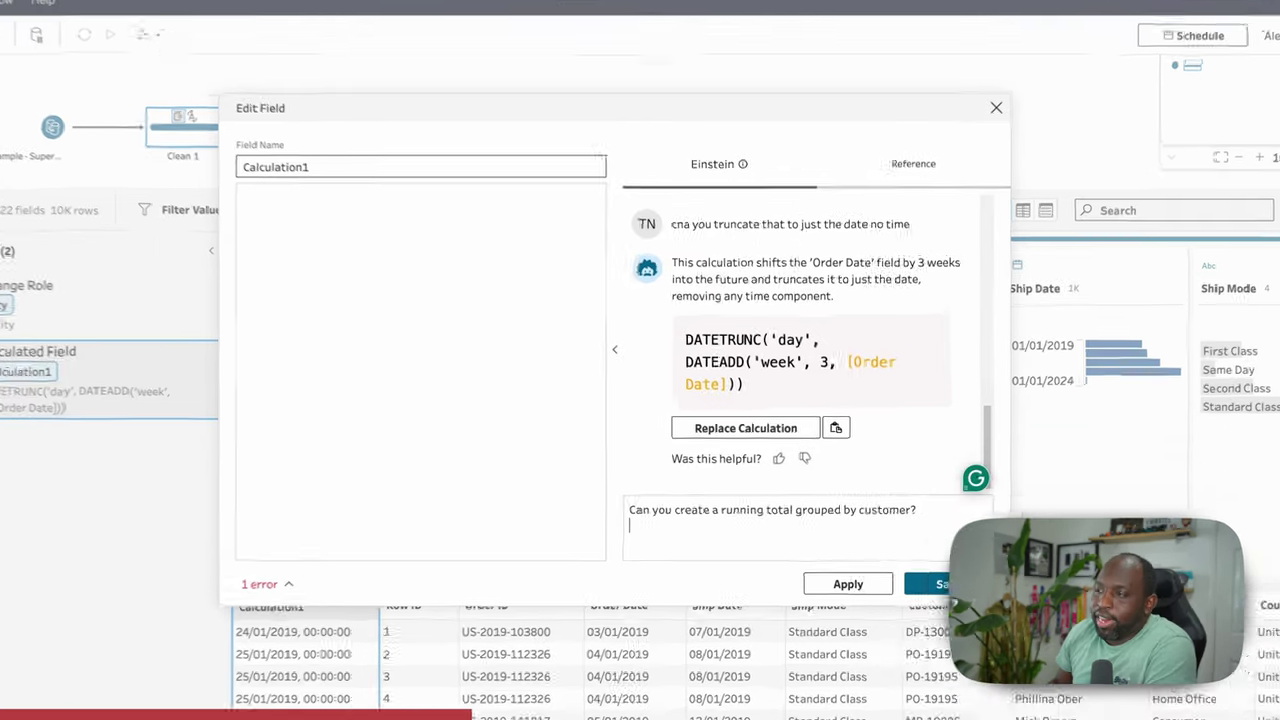
Step: Apply and save Einstein's RUNNING_SUM([Sales]) per Customer ID ordered by Order Date
left_click(969, 553)
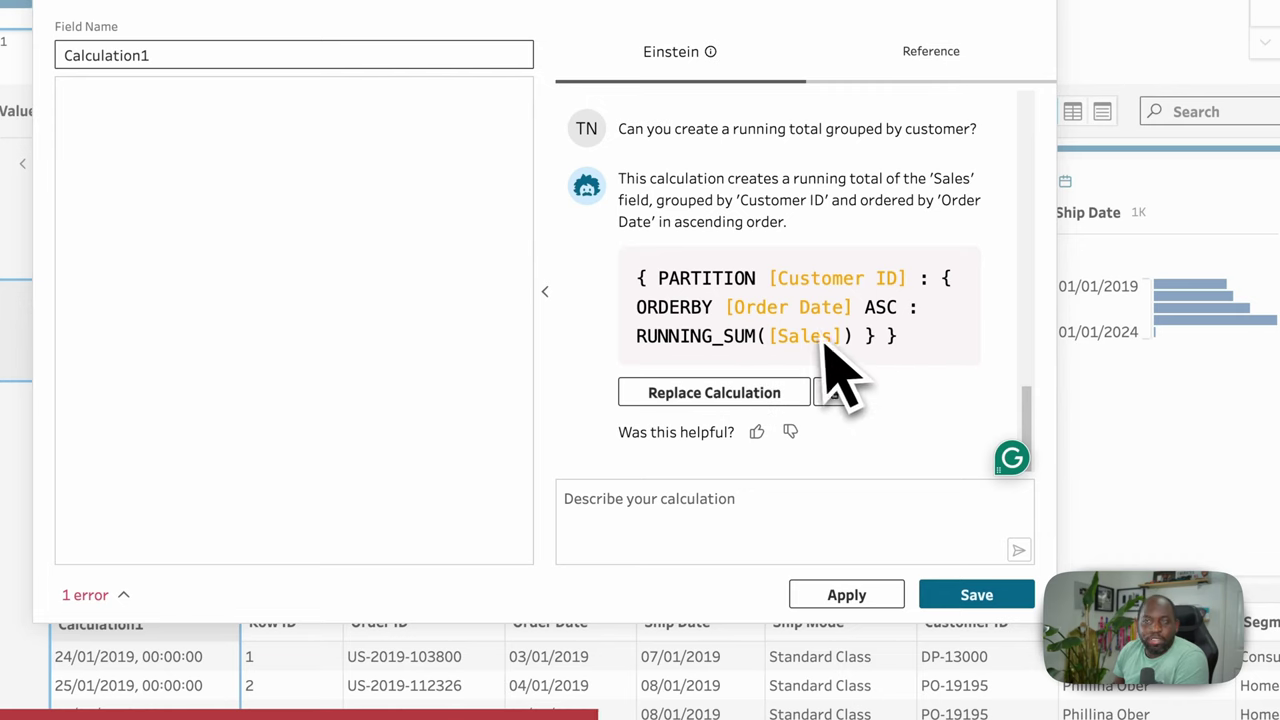
left_click(728, 393)
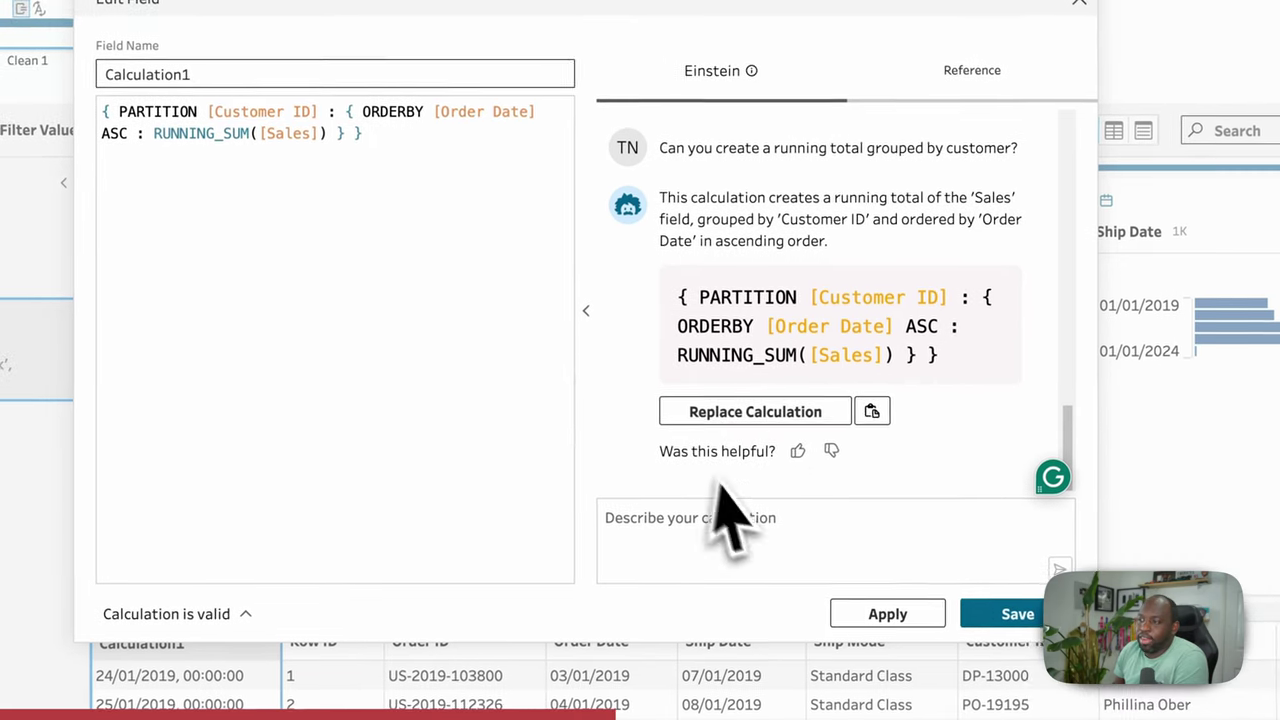
left_click(853, 593)
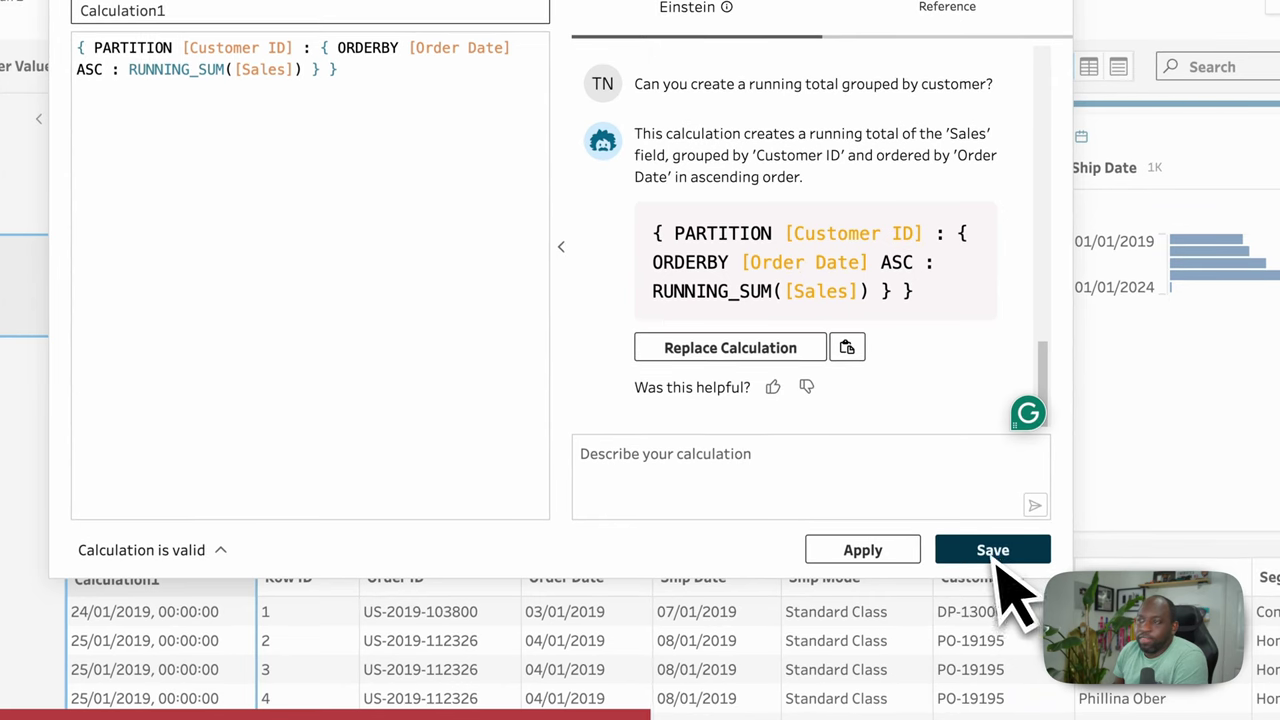
left_click(880, 560)
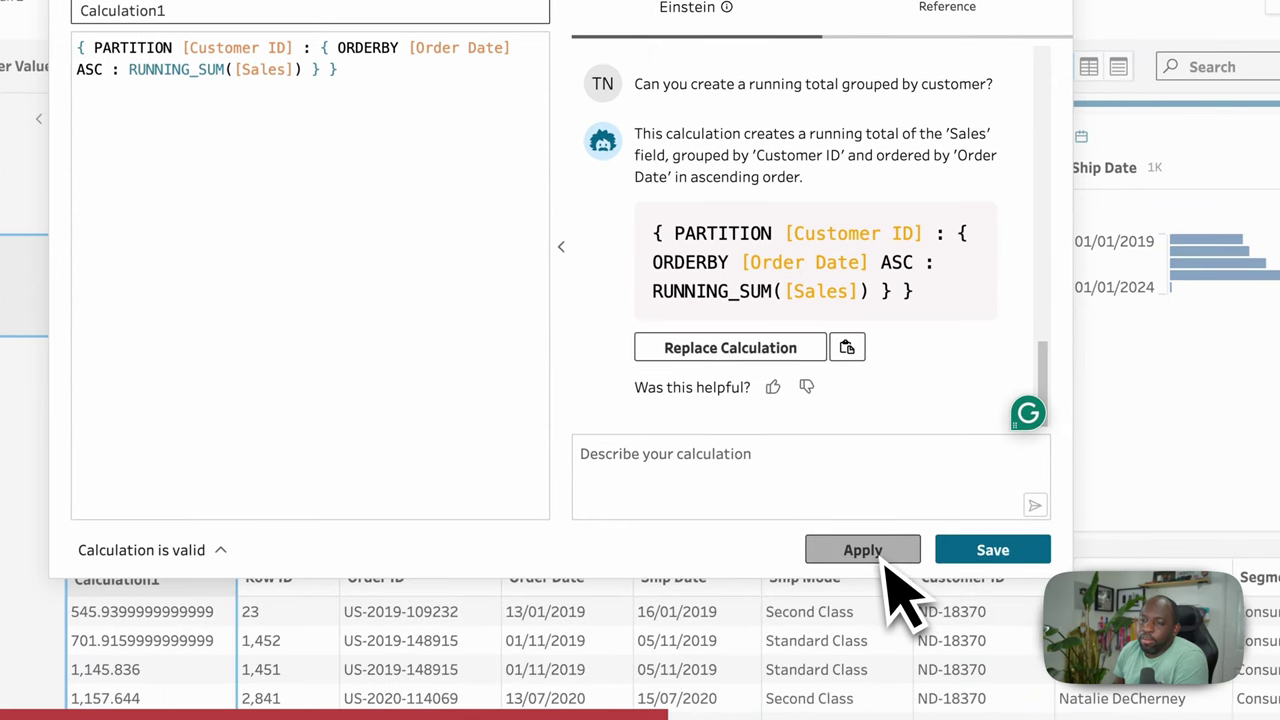
left_click(968, 552)
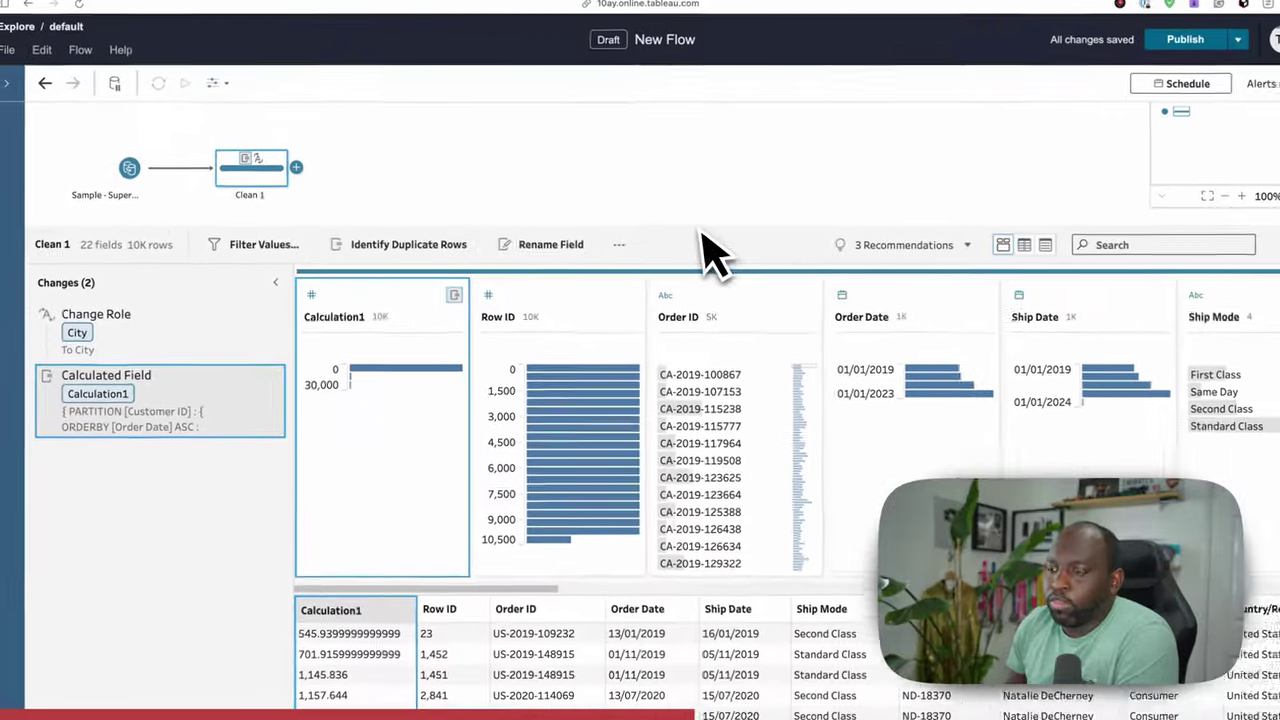
Step: Zoom out, enlarge the data pane, and switch the Clean step to list view
key("super+minus")
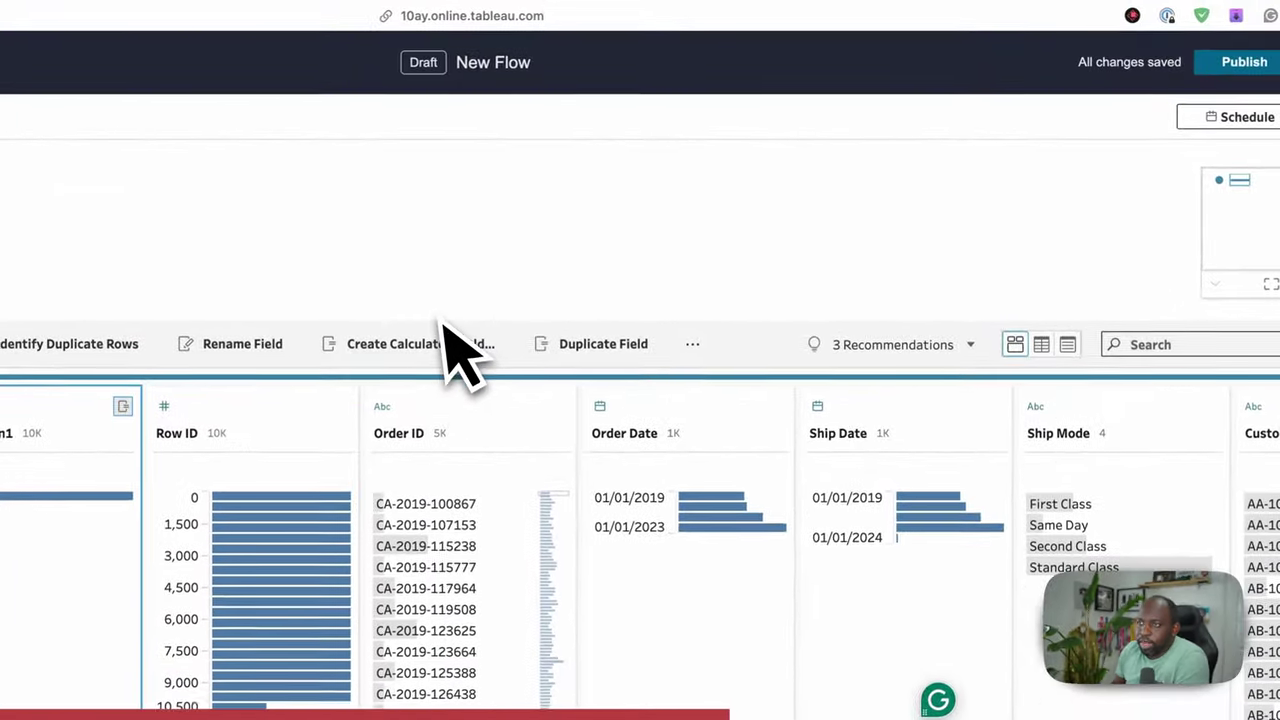
left_click_drag(444, 322, 437, 198)
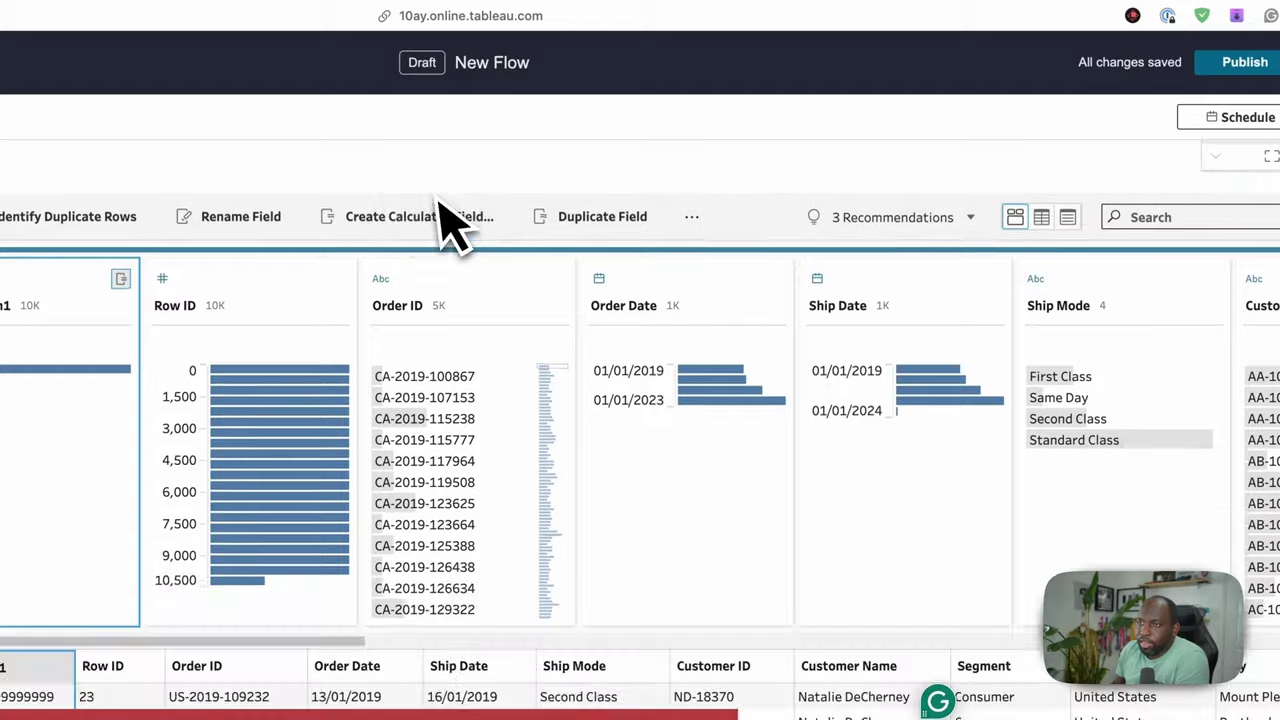
left_click(991, 206)
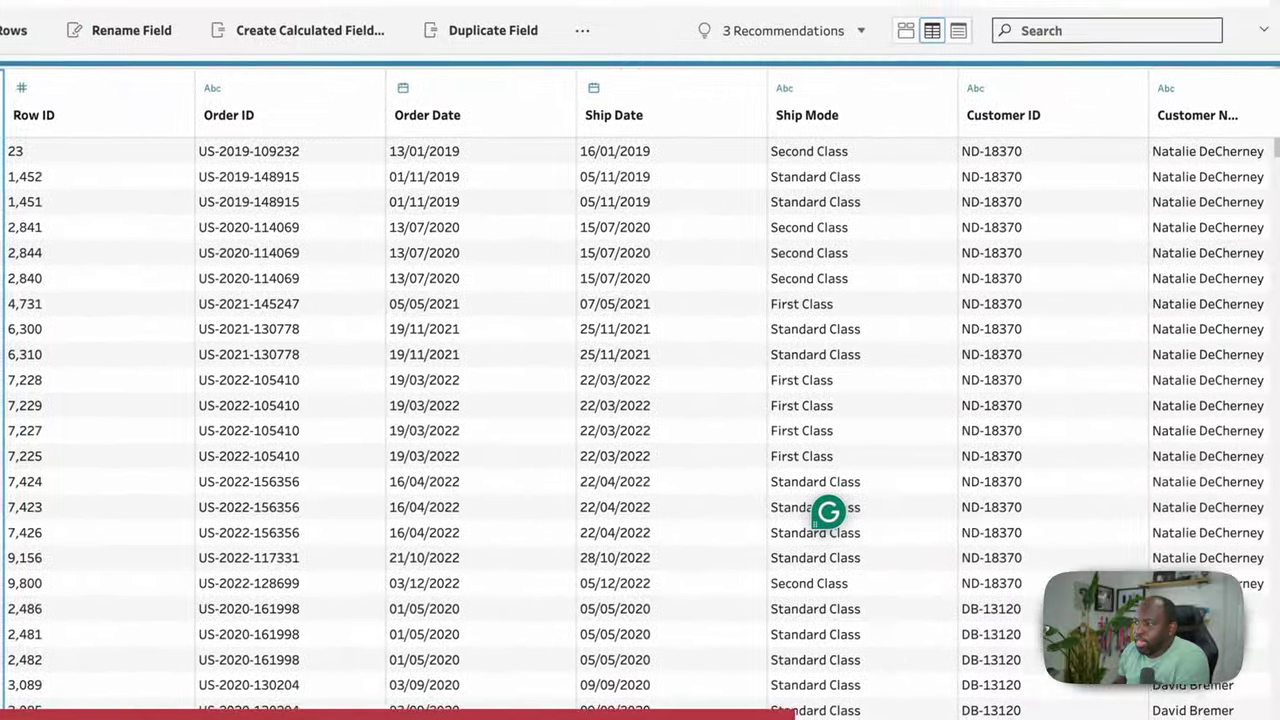
Step: Inspect Calculation1 climbing from 545.94 to 4,326.139 for one customer
left_click(1250, 590)
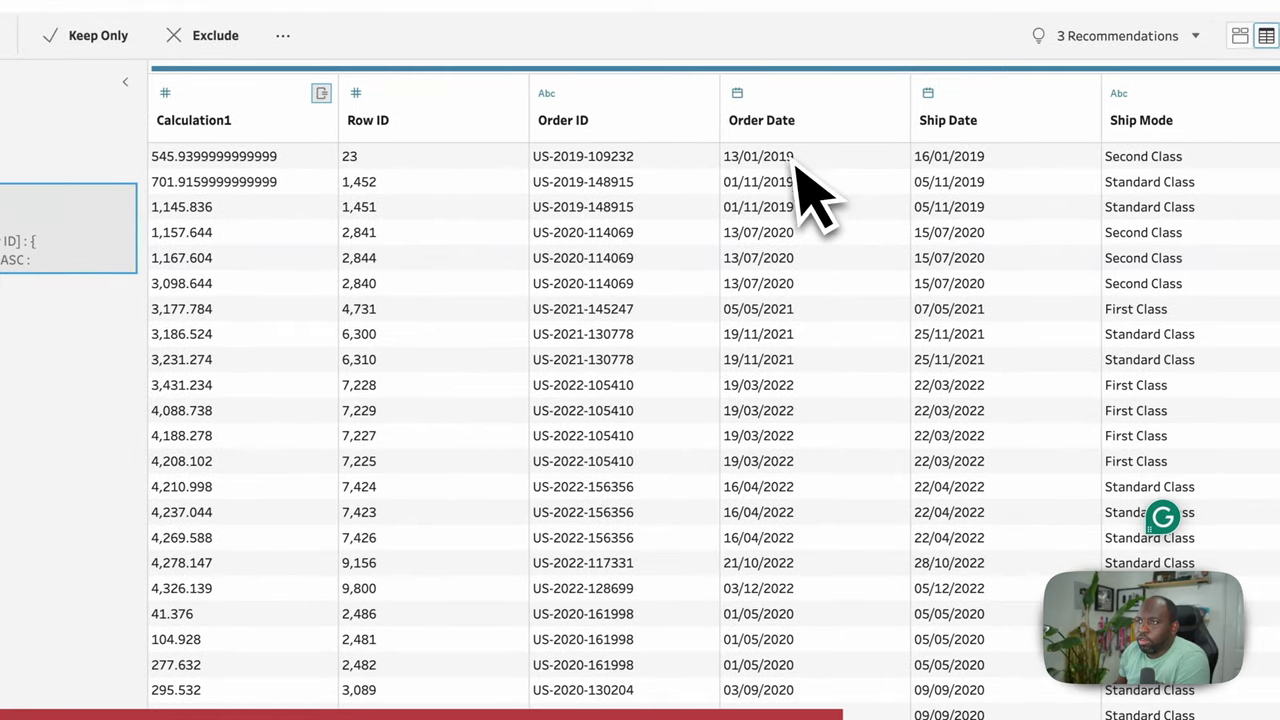
left_click(815, 590)
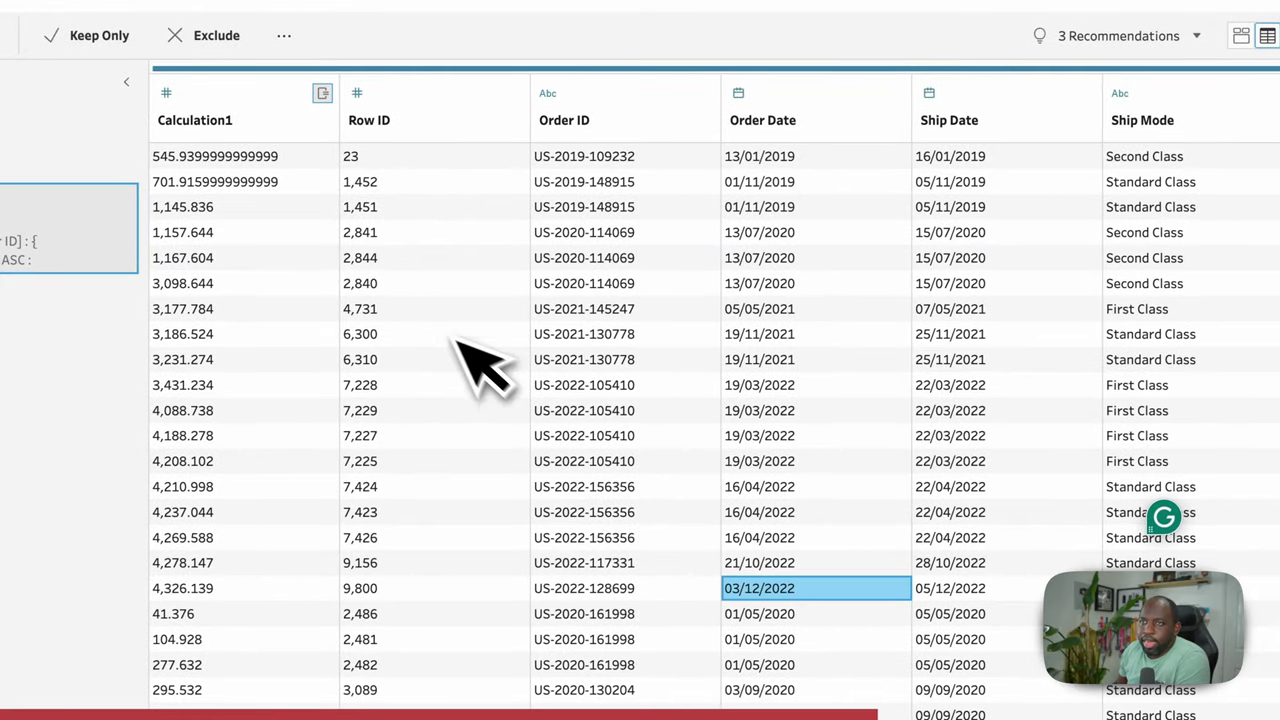
left_click(299, 162)
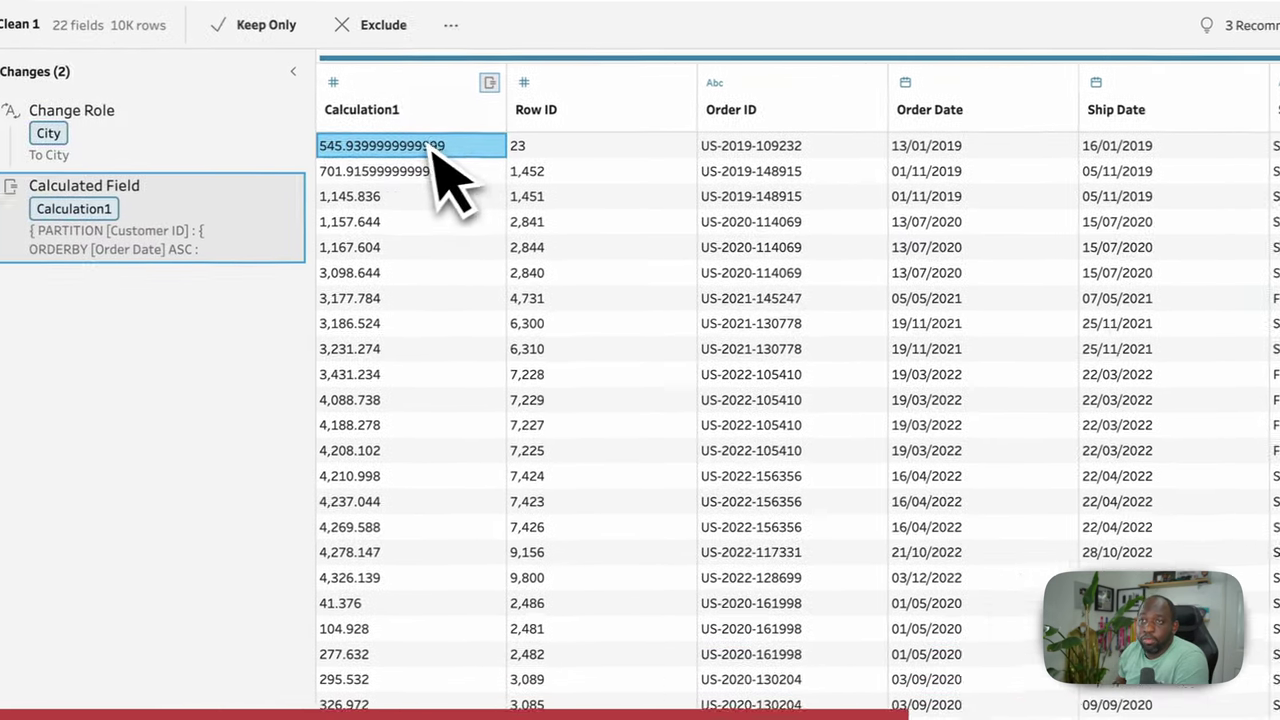
left_click(300, 158)
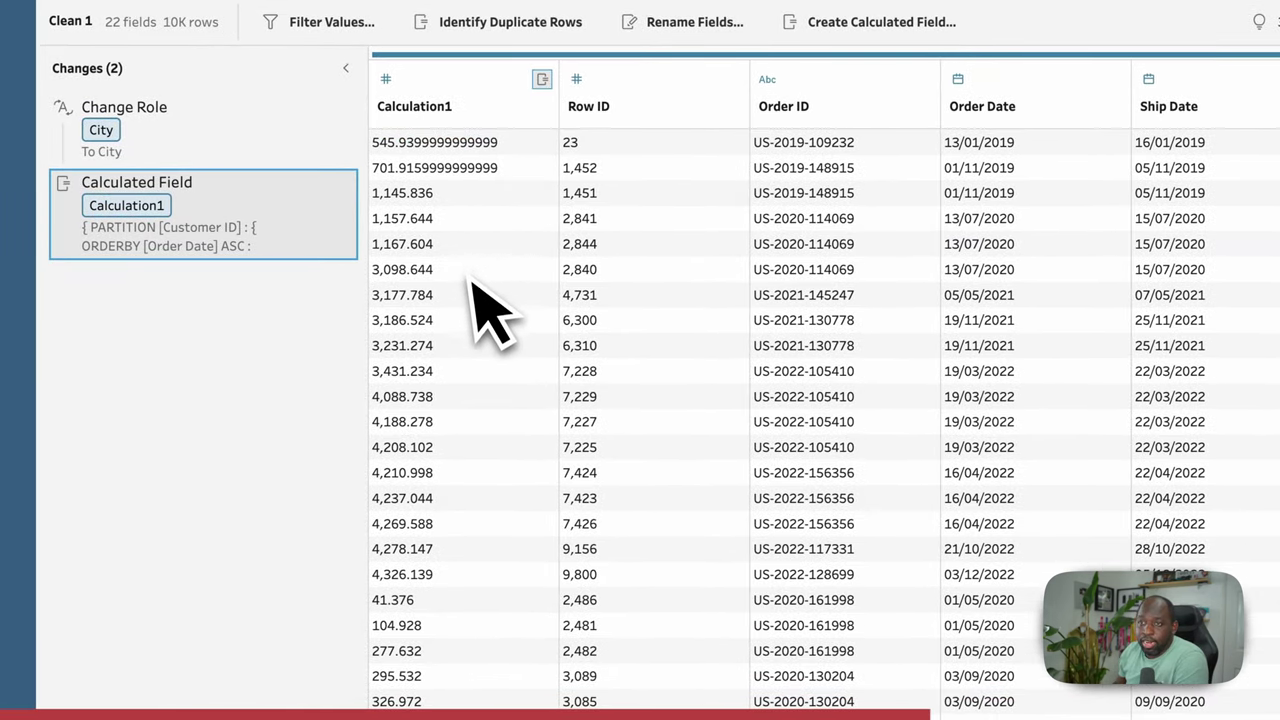
left_click(448, 574)
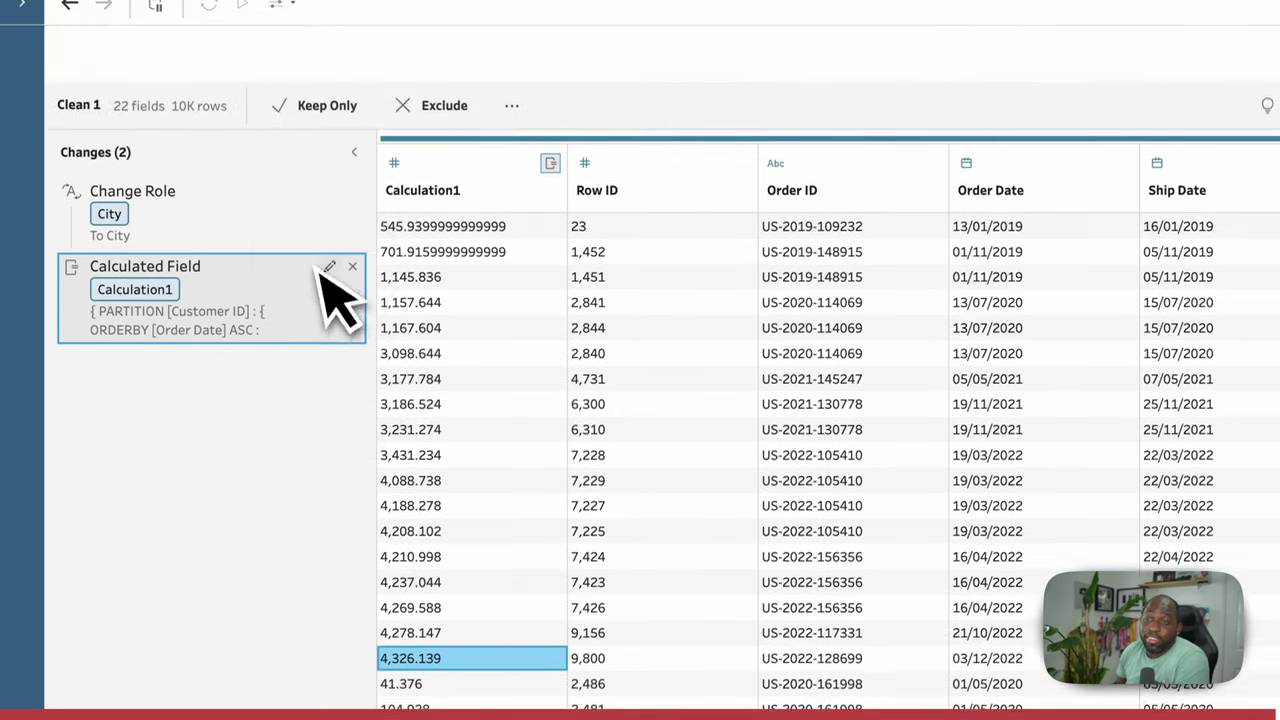
Step: Open the running-total Calculated Field change to review its formula
left_click(333, 153)
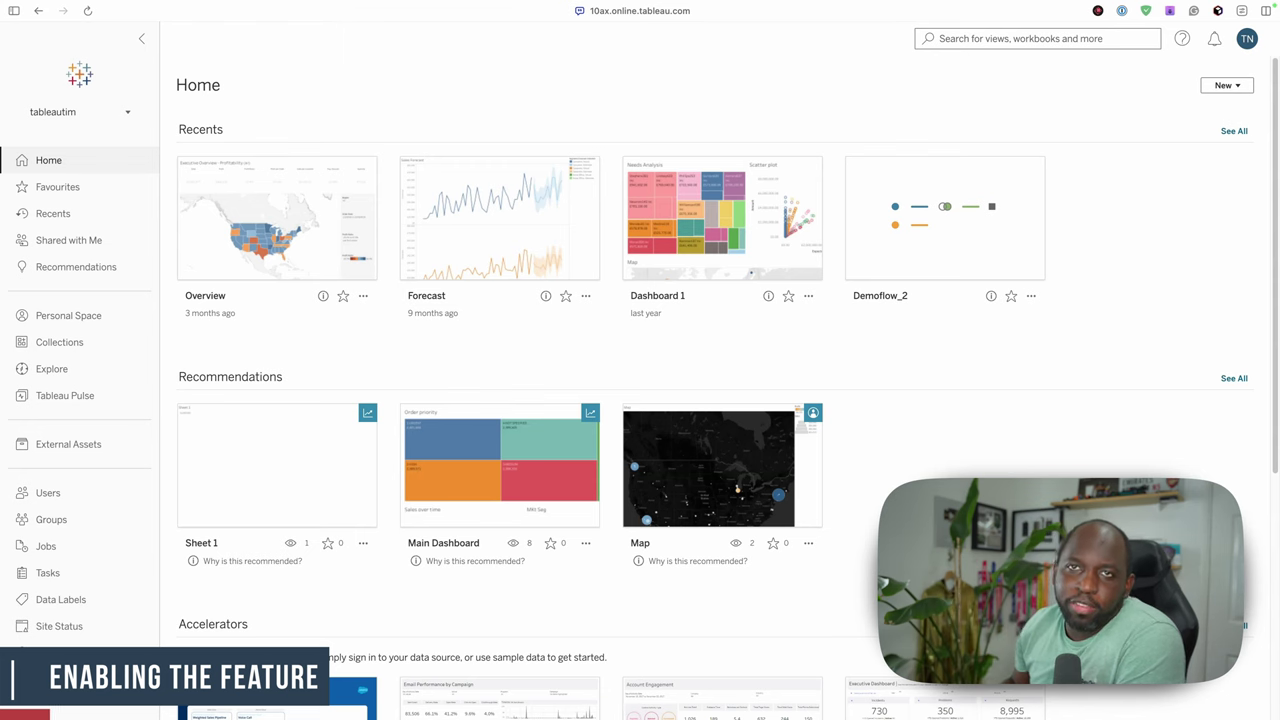
Step: Go to Tableau Cloud Settings and scroll to Tableau Pulse Deployment and Tableau AI
left_click(78, 655)
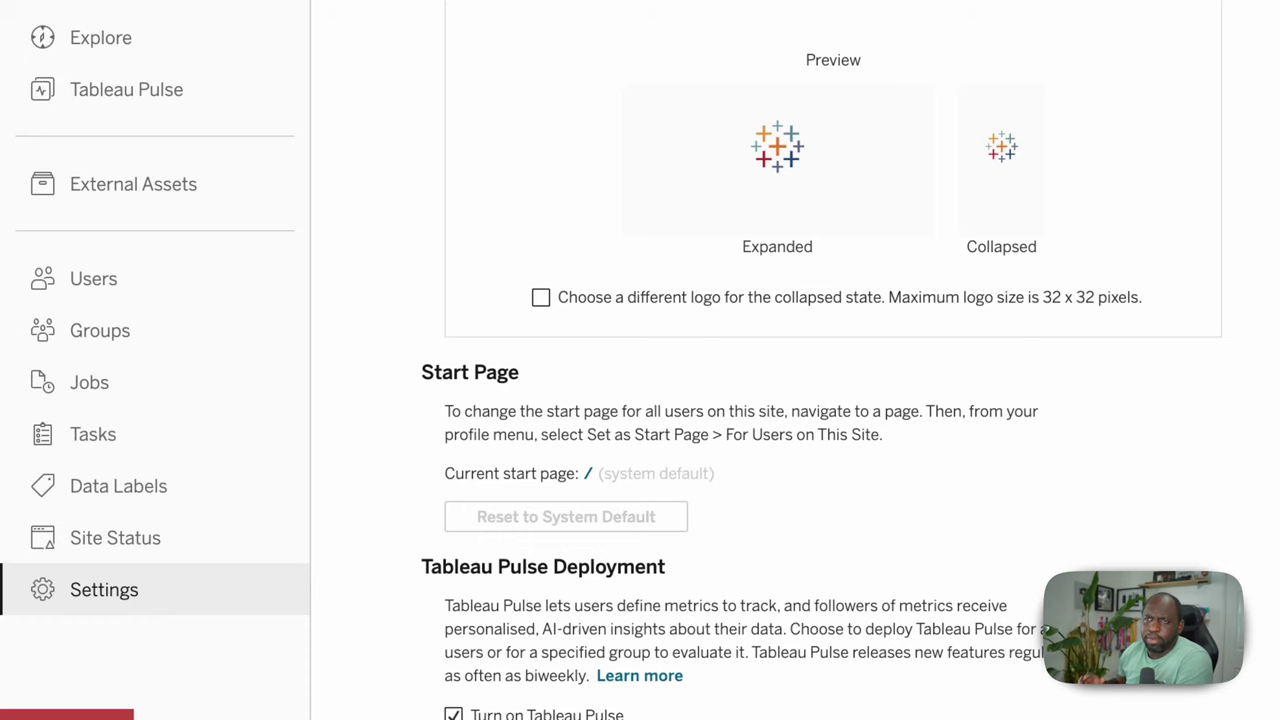
scroll(960, 330, "down", 5)
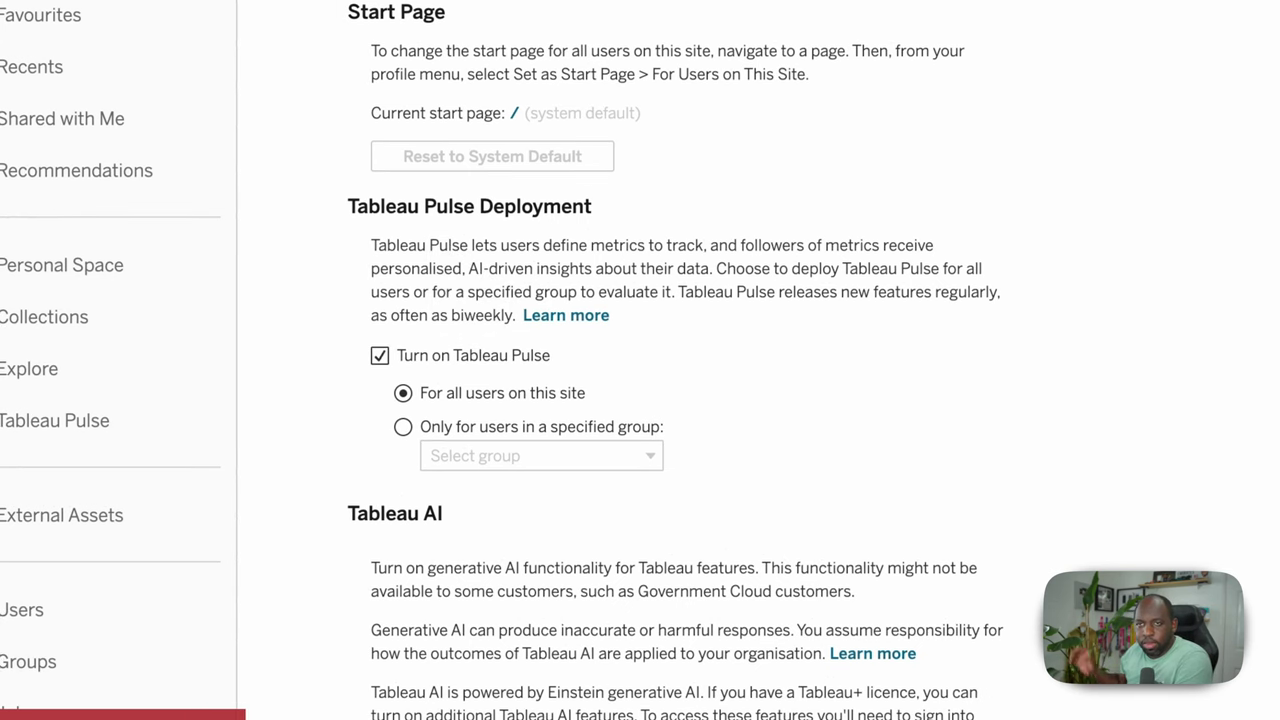
scroll(523, 300, "down", 5)
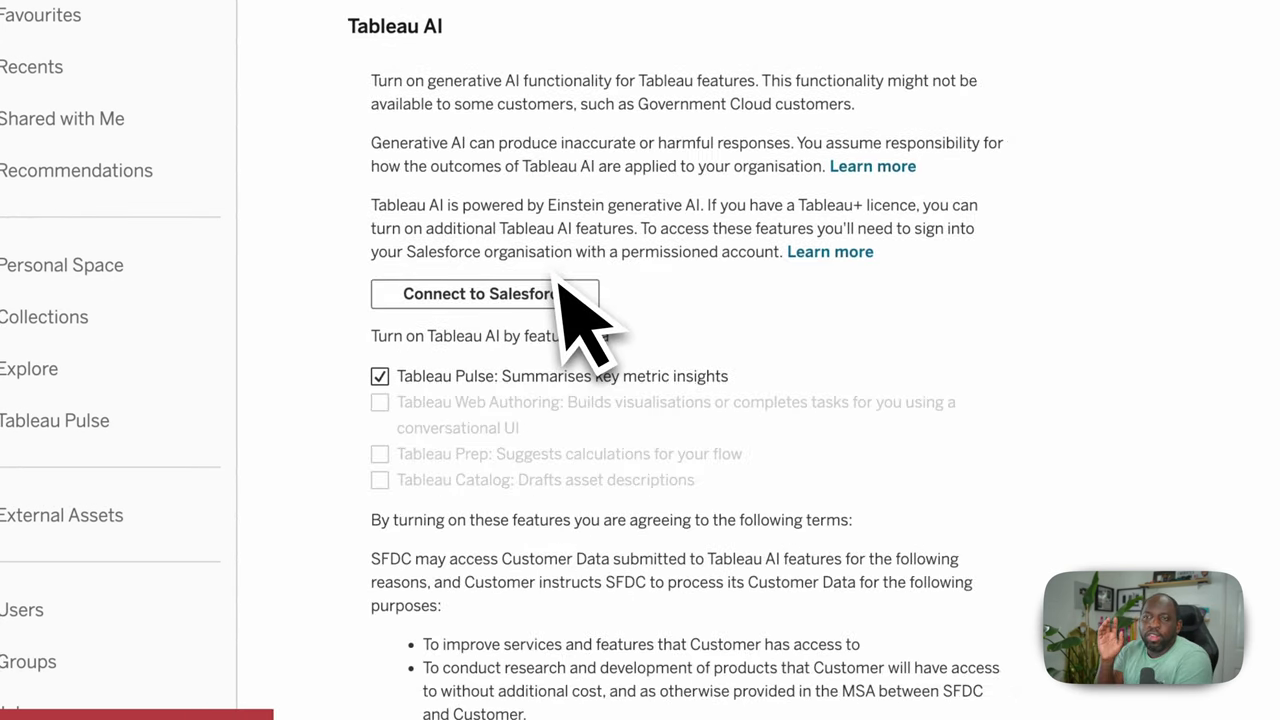